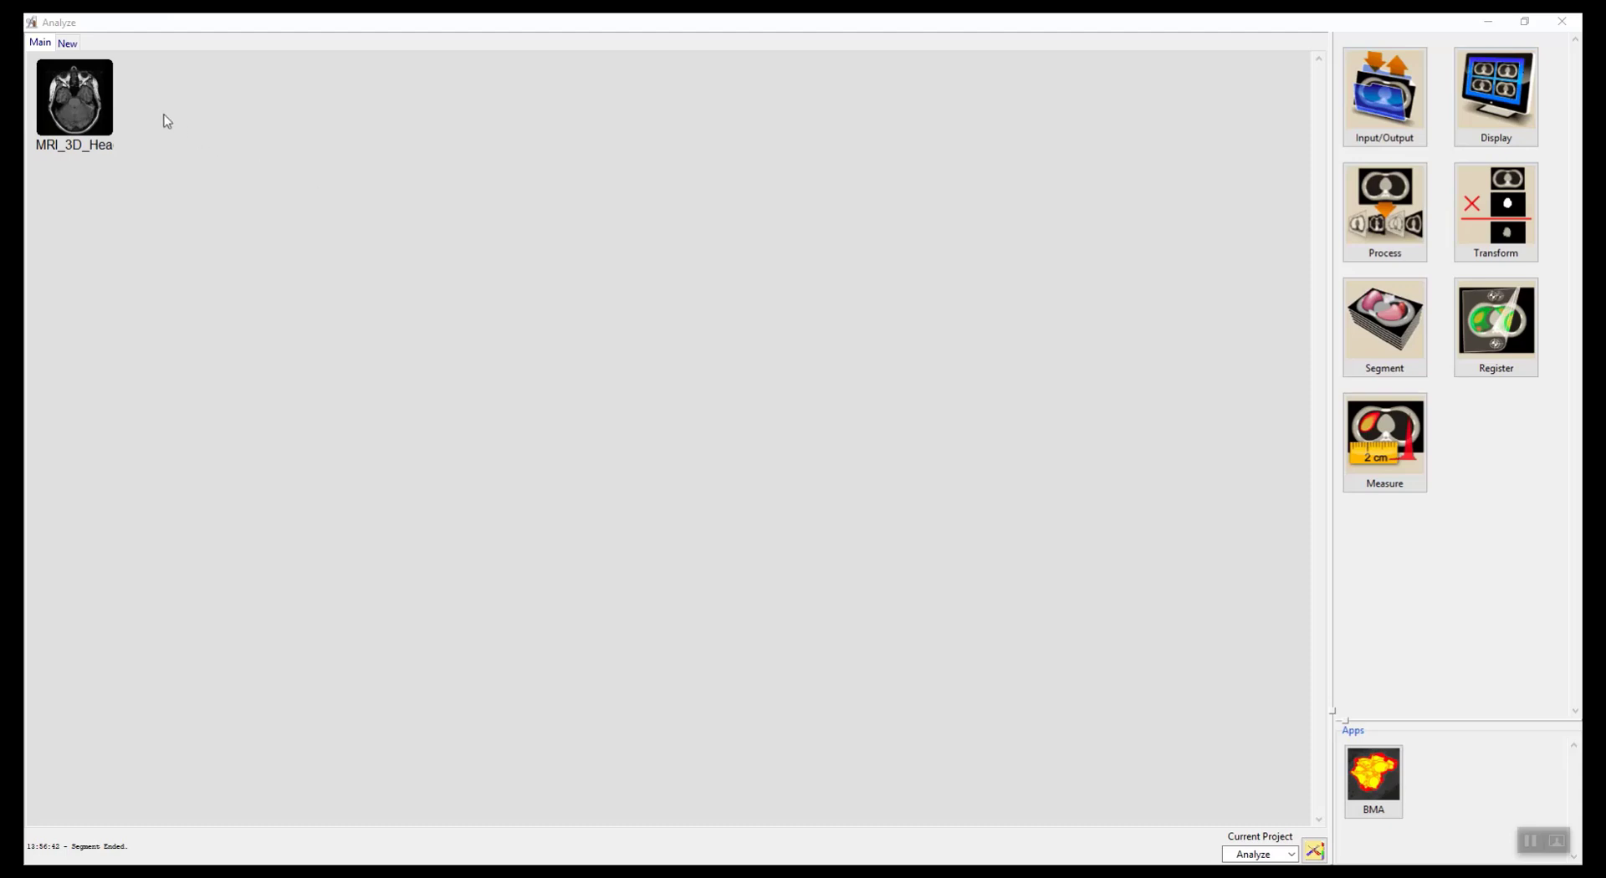
Step: Open the MRI_3D_Head volume in Segment, make the axial image primary, and turn off the 3D rendering view
click(1376, 333)
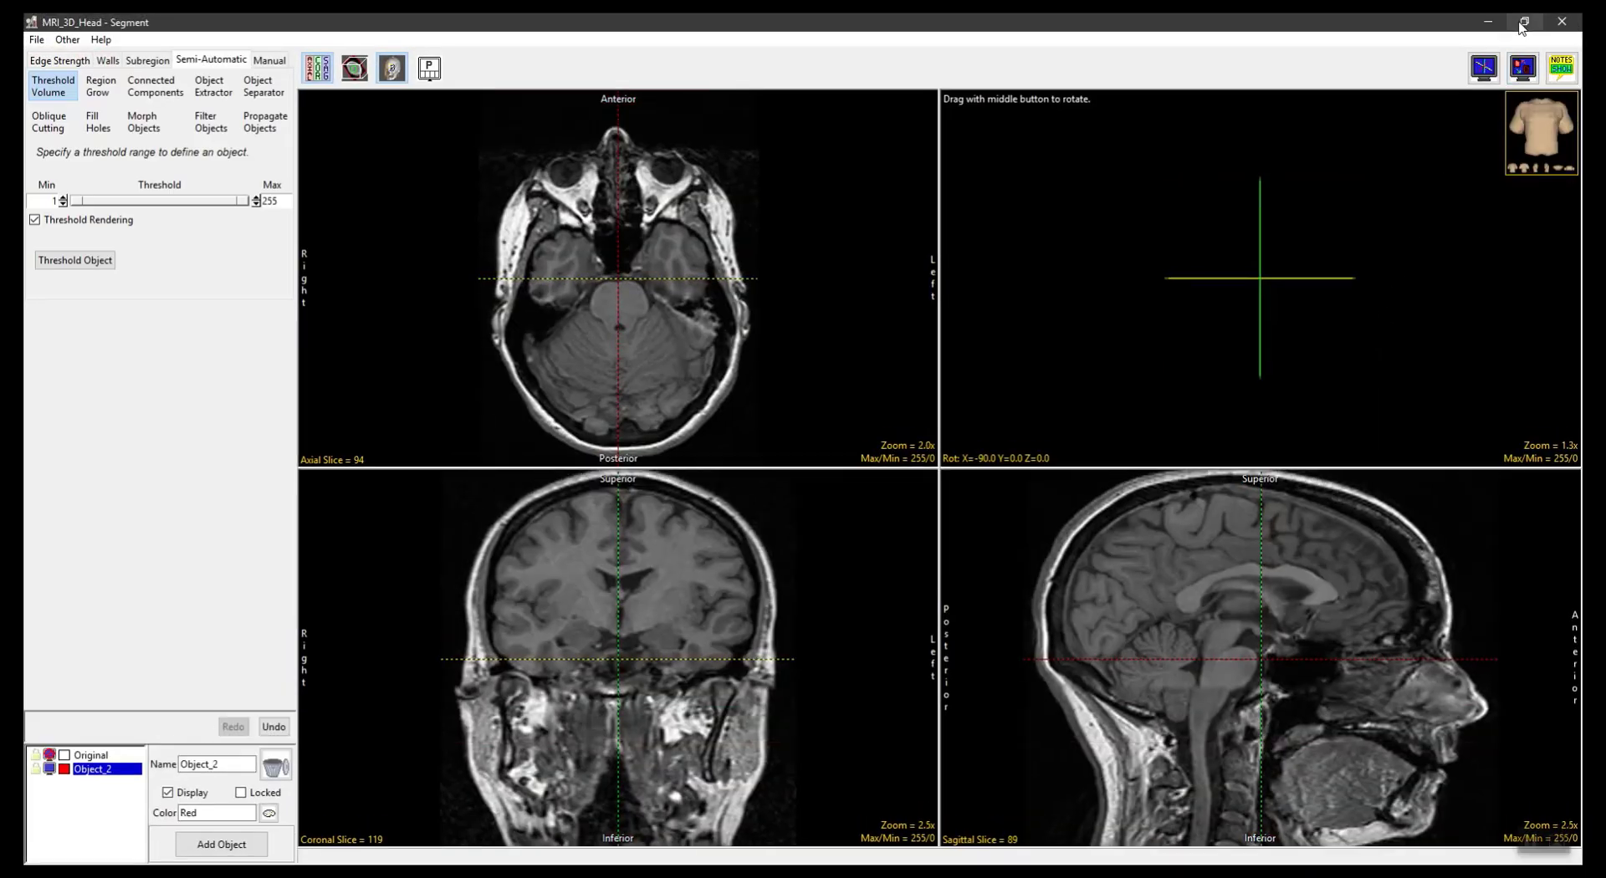
click(430, 67)
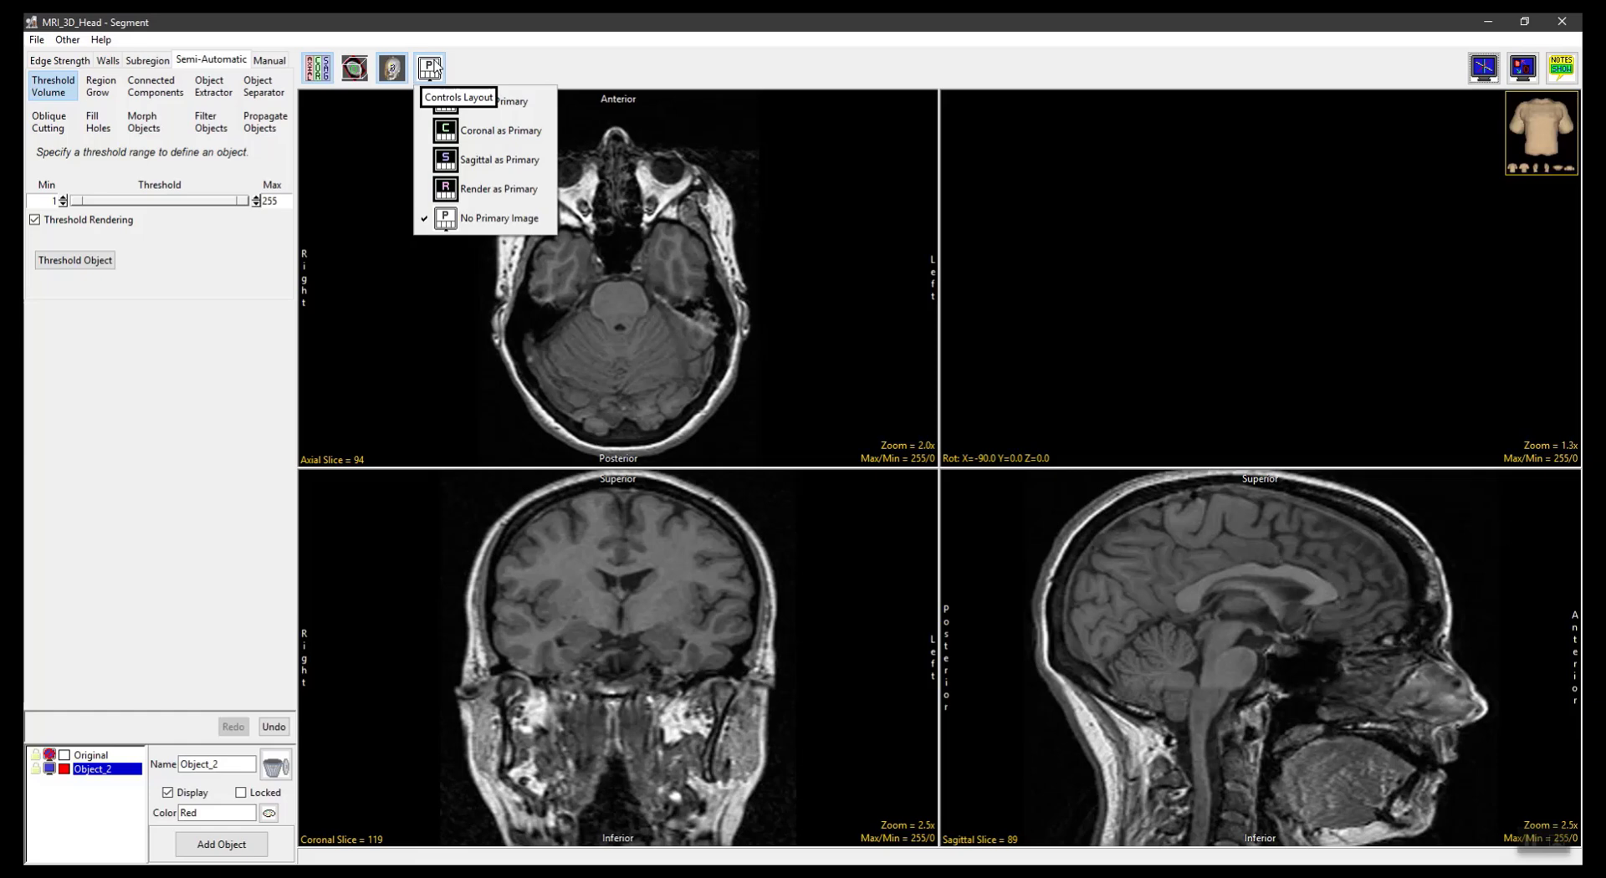
click(469, 100)
click(392, 69)
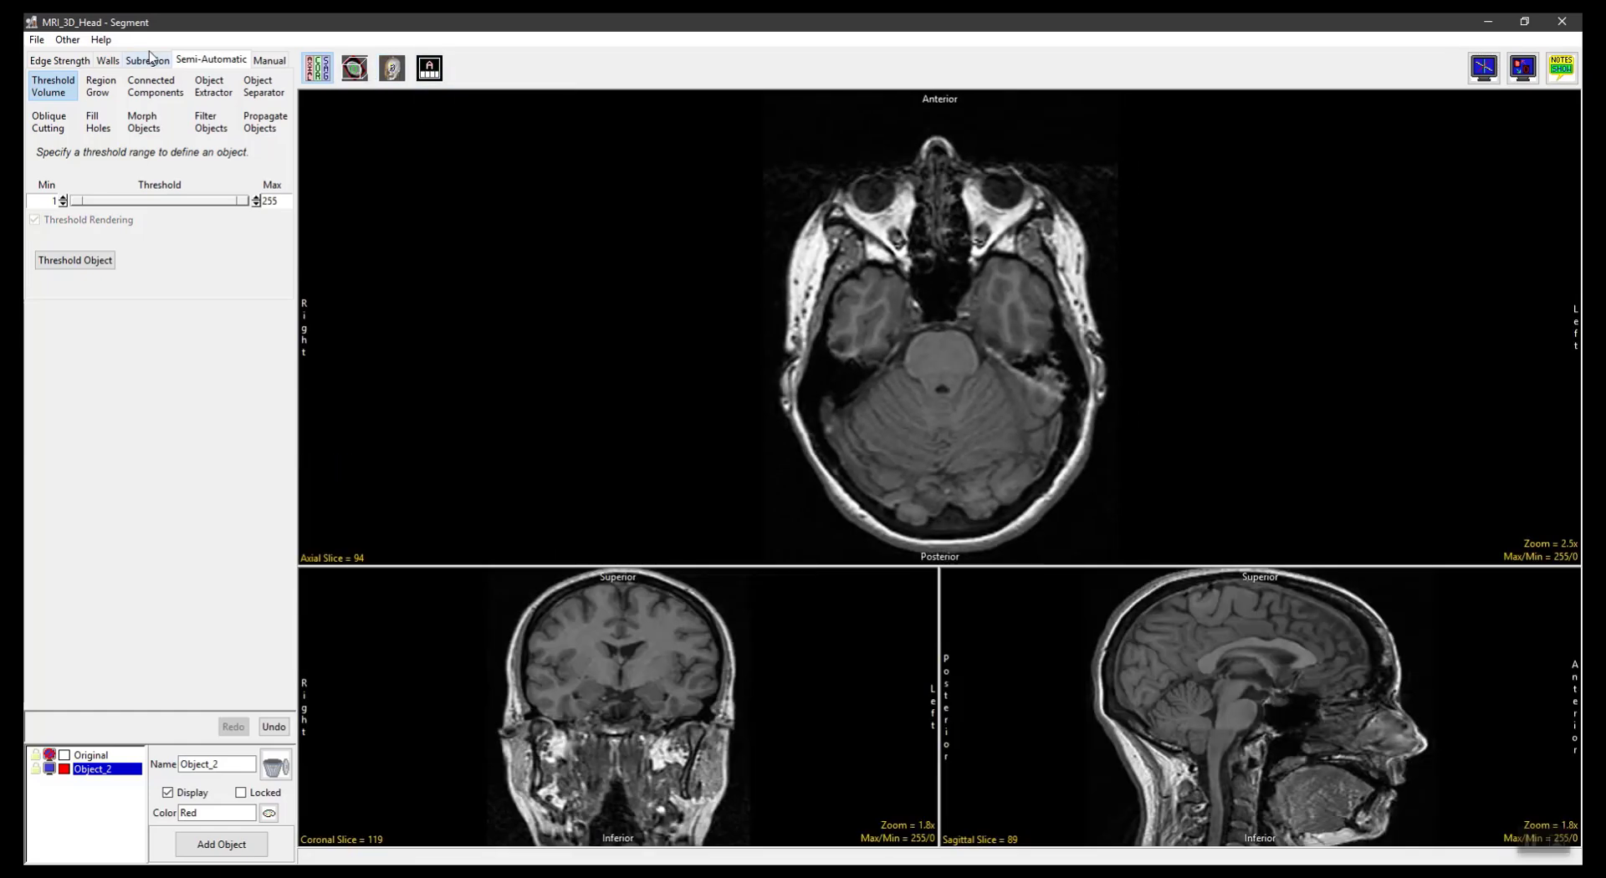
Step: Load the MRI_3D_Head object map from the current directory, Tutorial Data
click(37, 41)
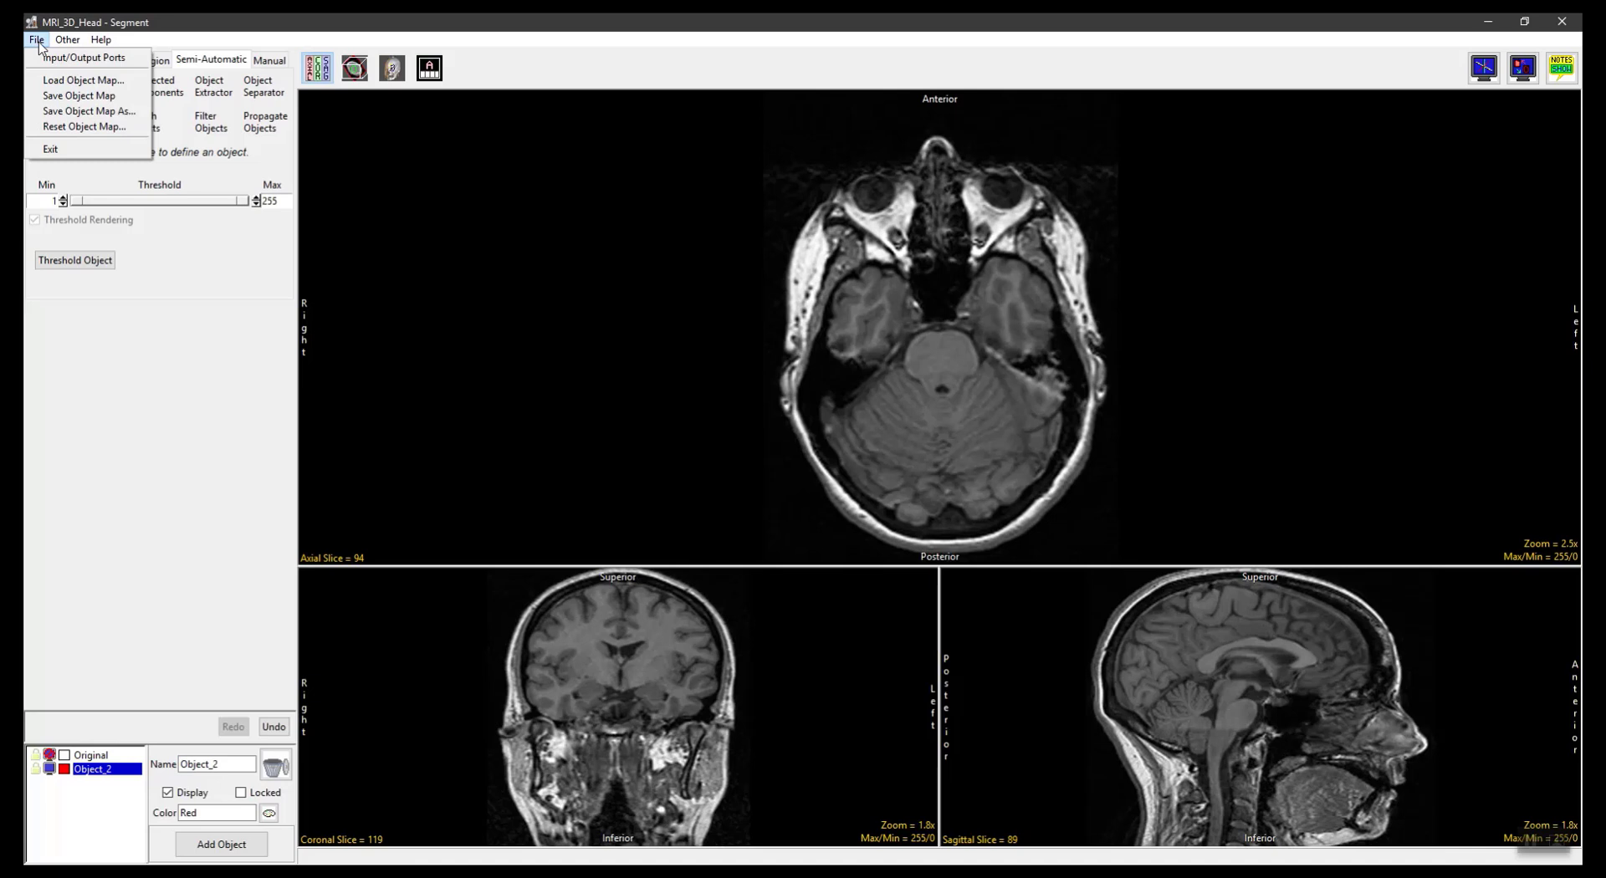
click(67, 81)
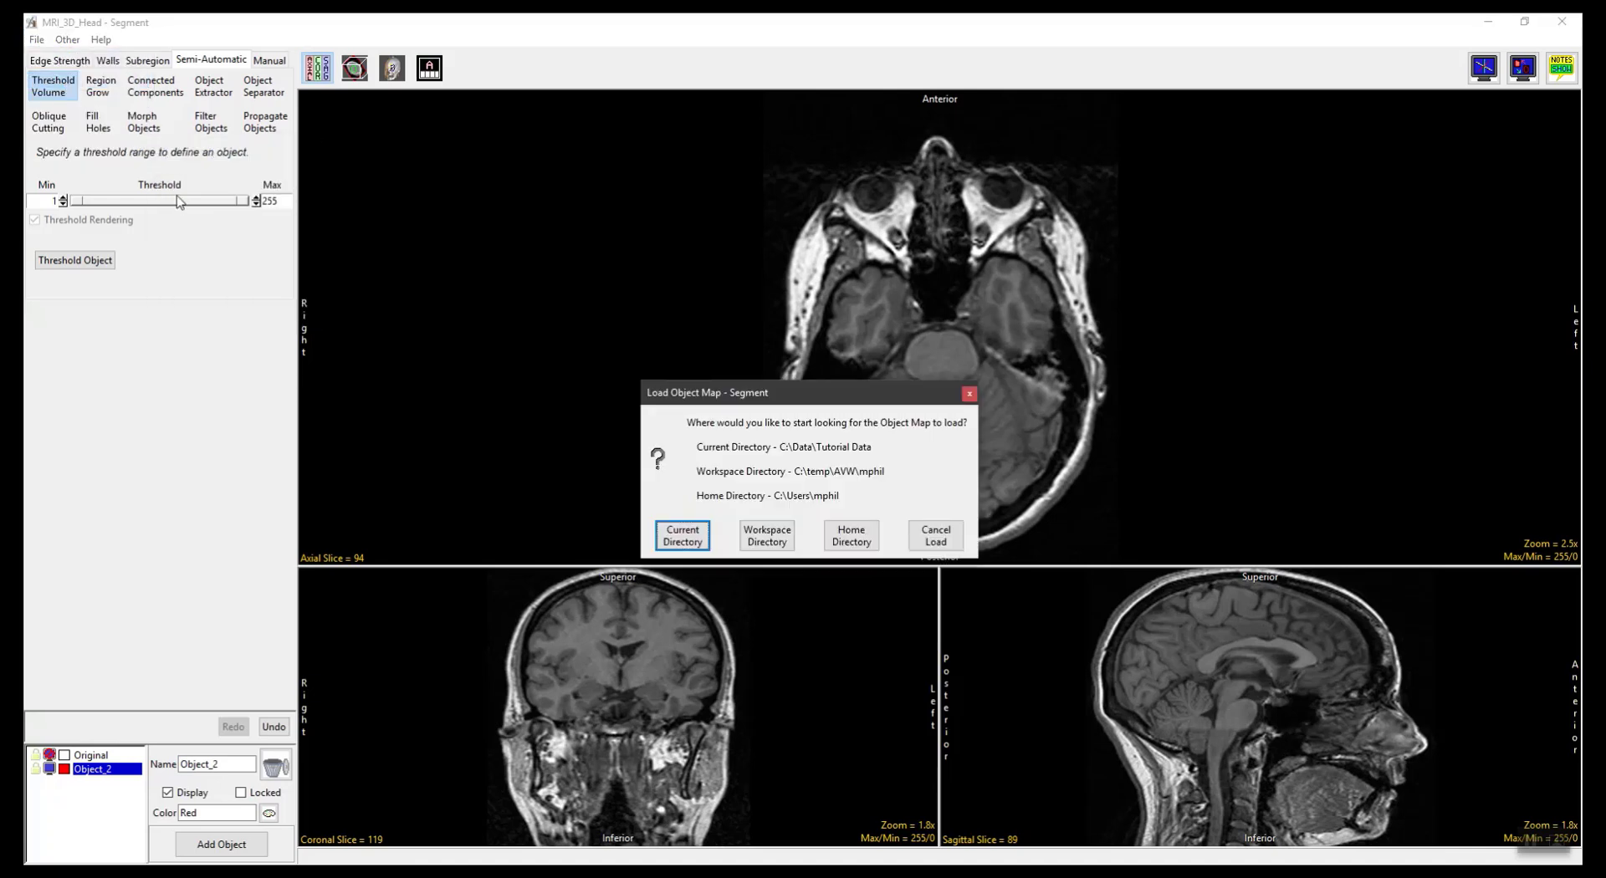
click(667, 545)
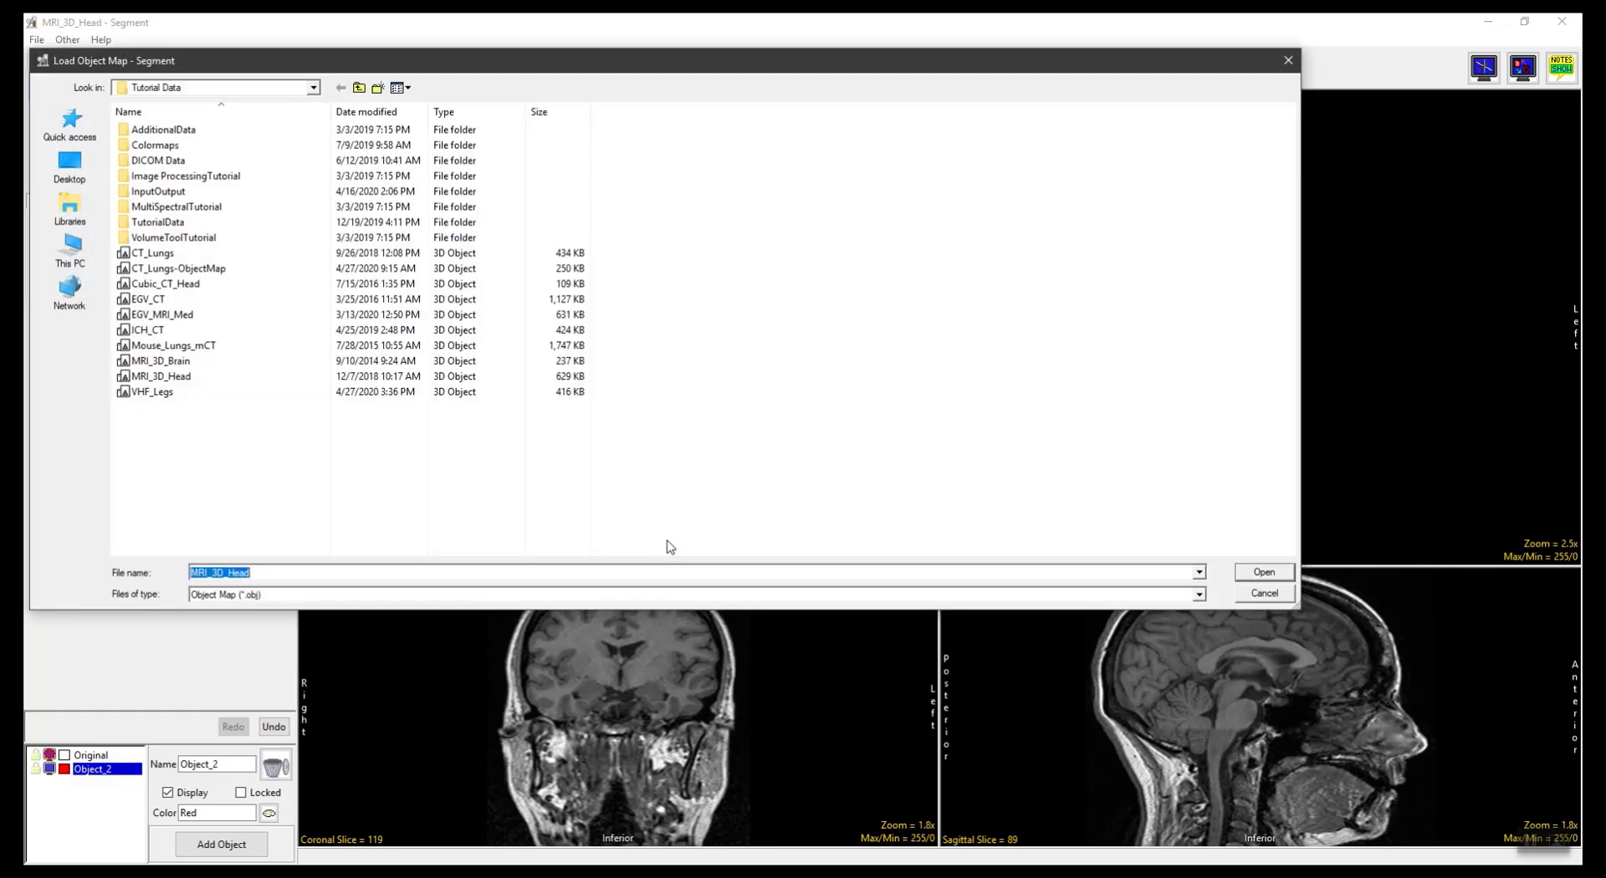
click(159, 377)
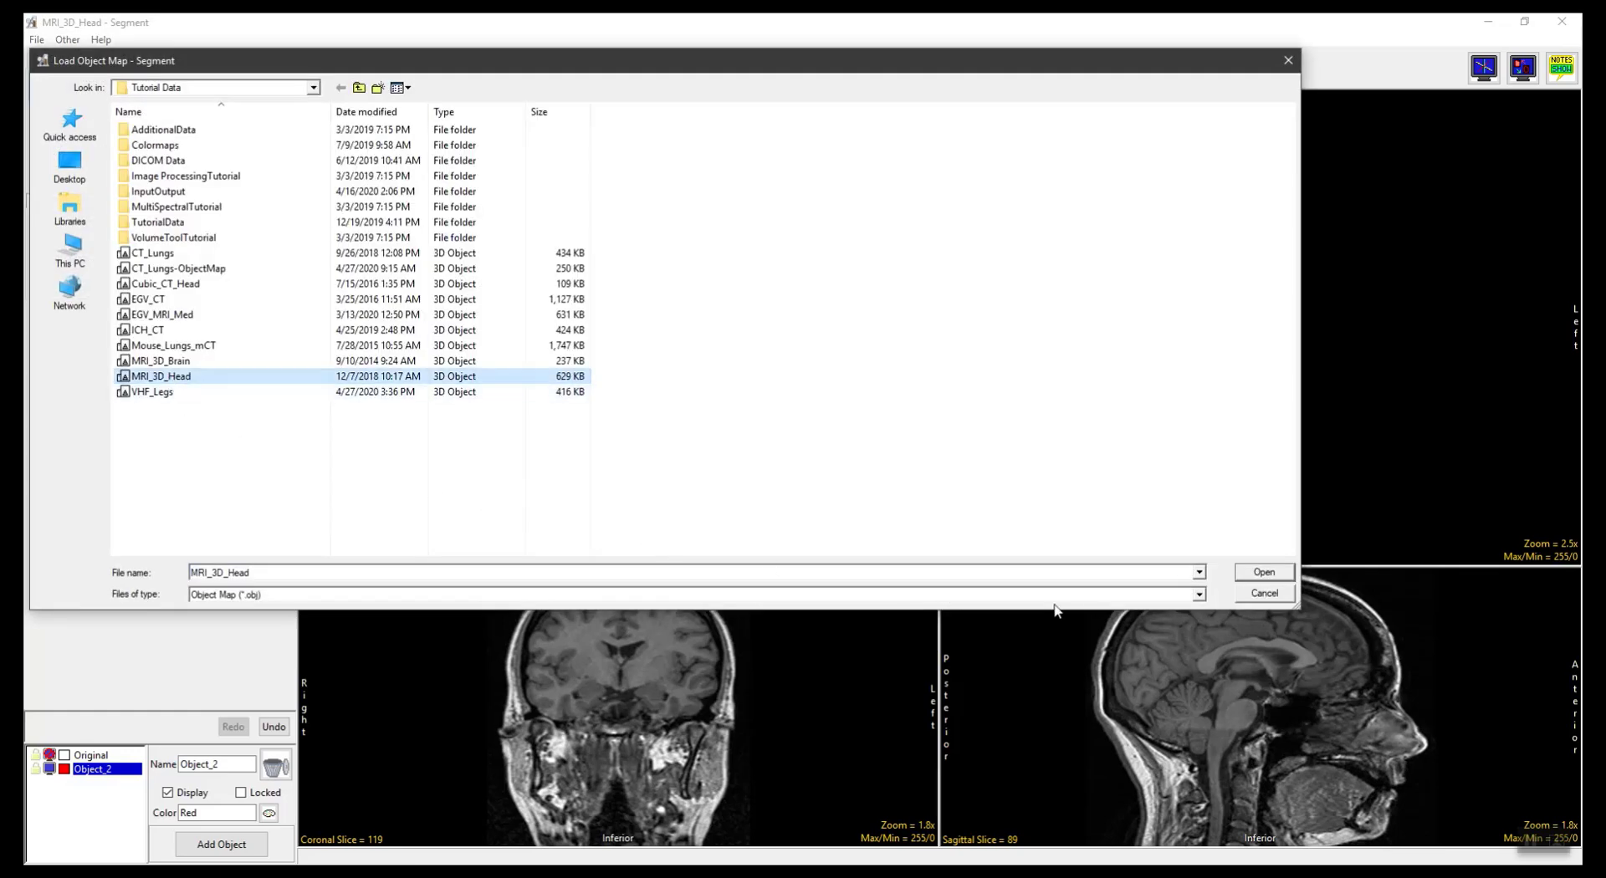
click(1262, 569)
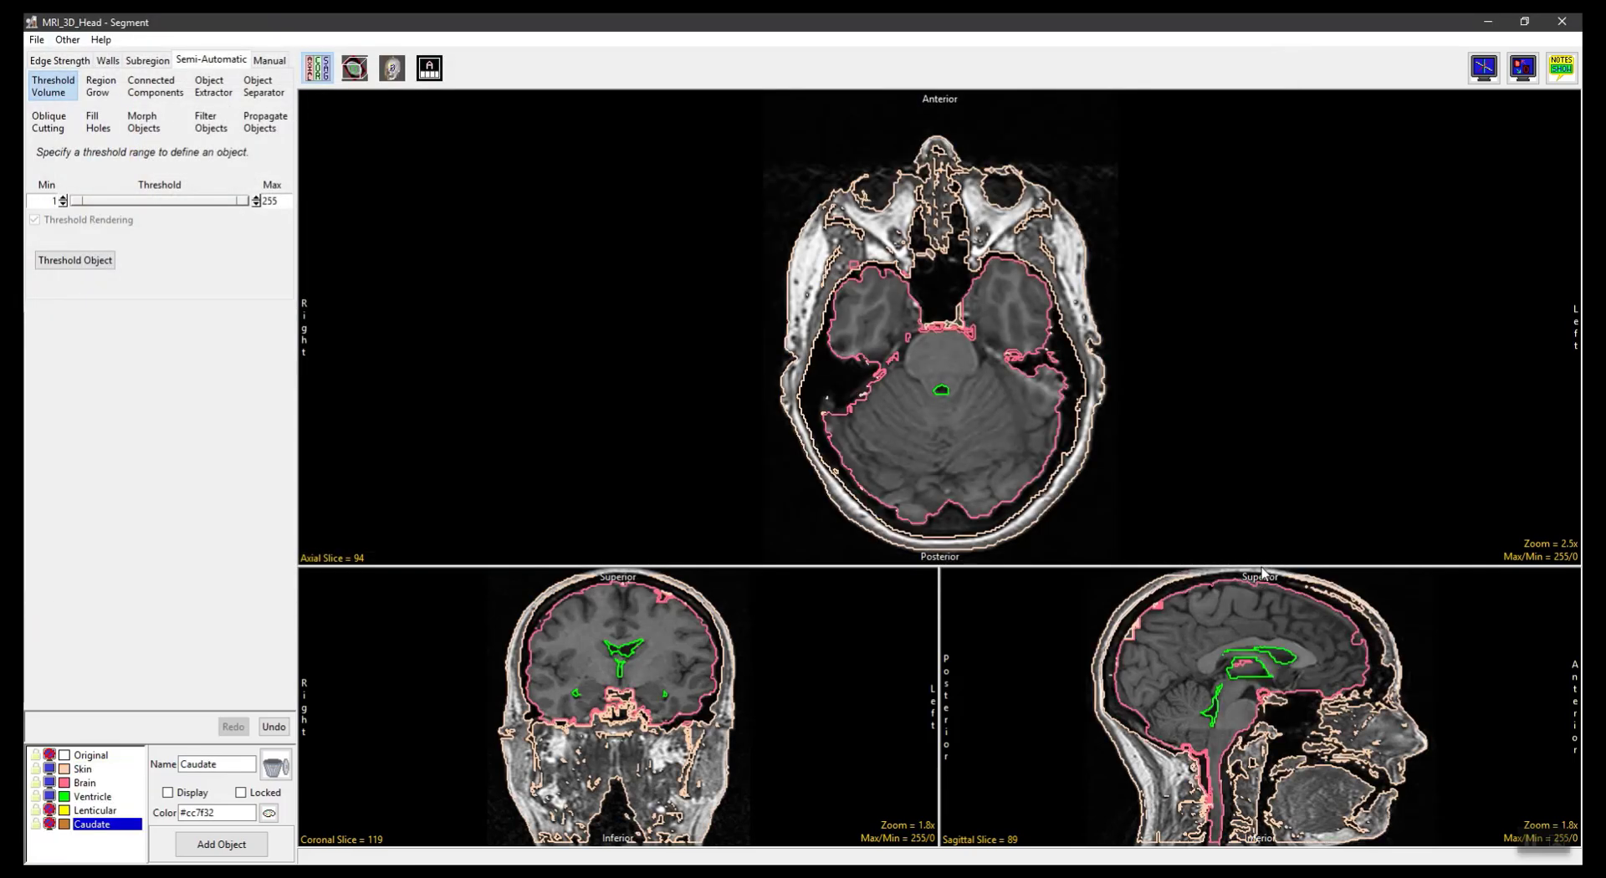
Step: Go to axial slice 125, hide the Skin object, and display the Lenticular and Caudate objects
drag(361, 560, 349, 460)
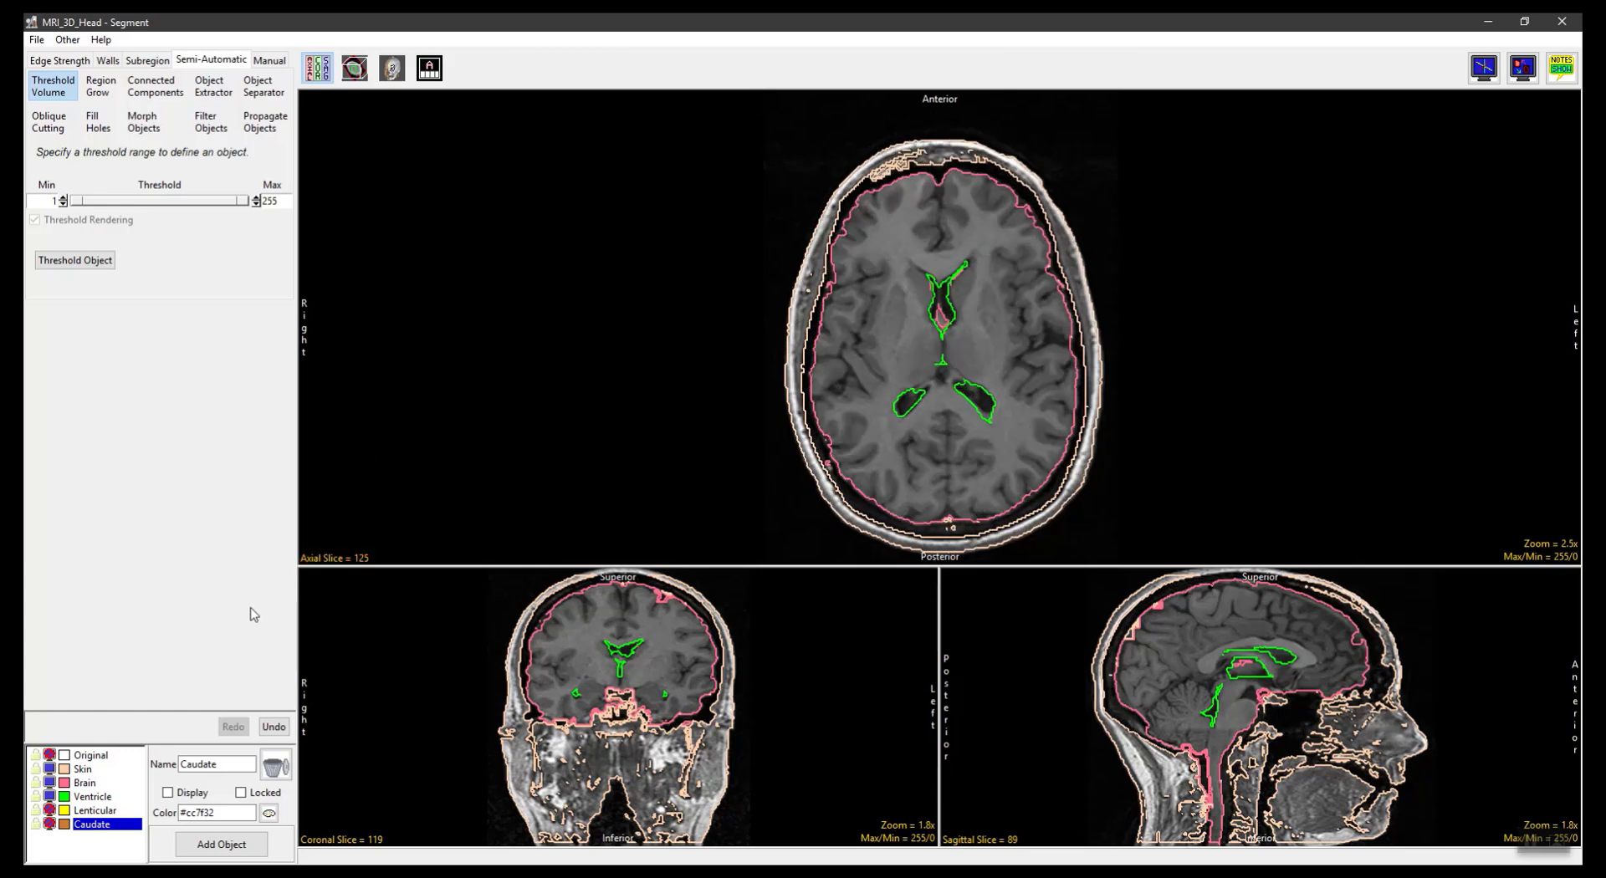
click(49, 769)
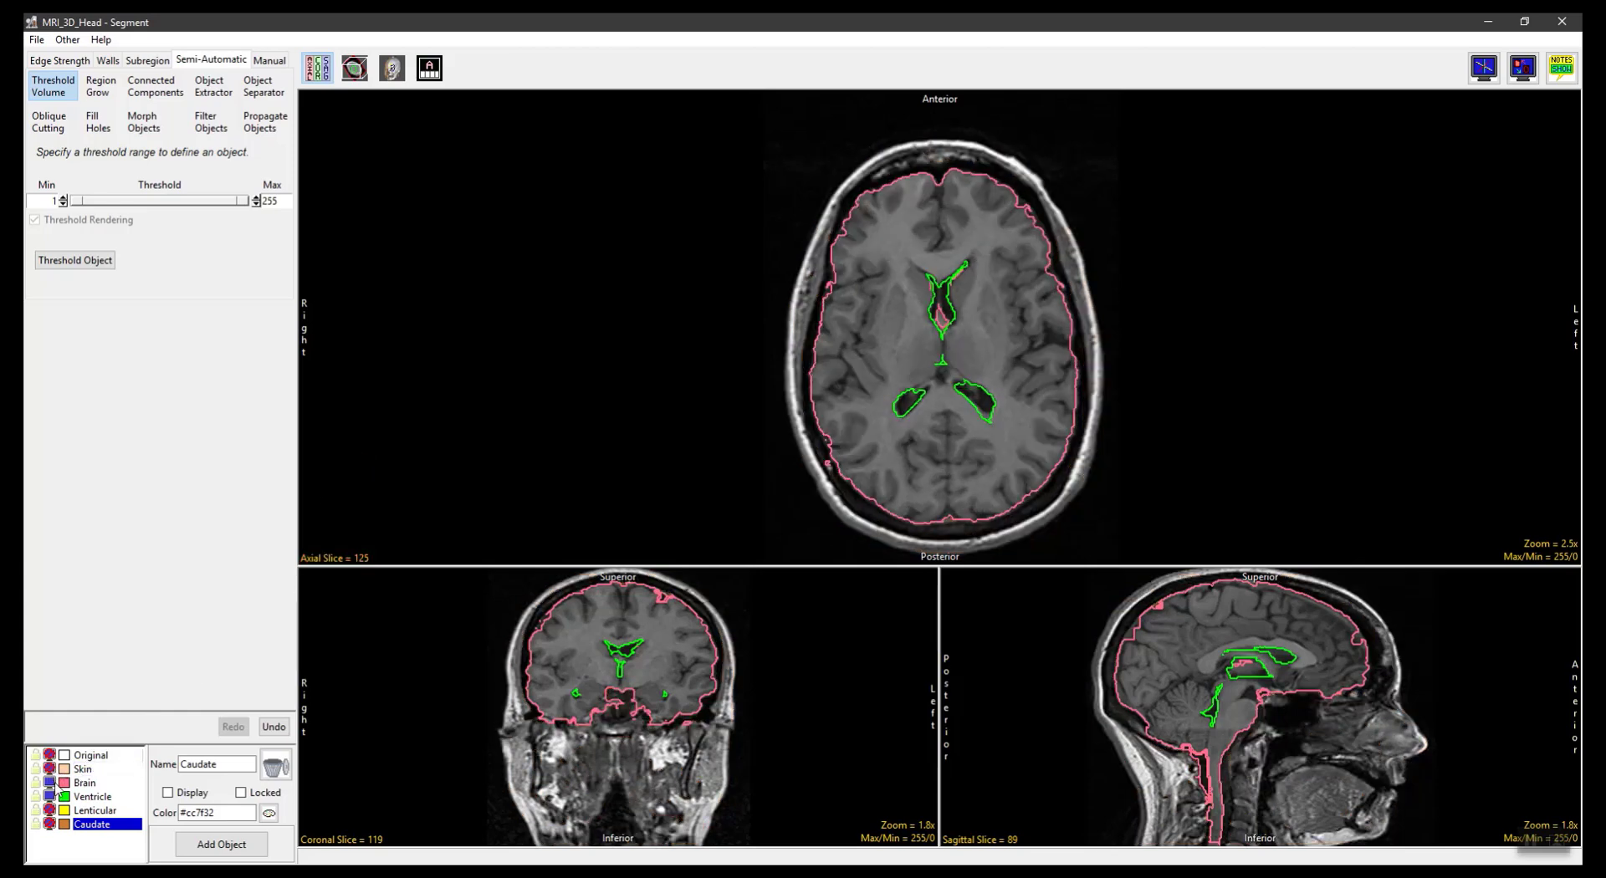
click(49, 810)
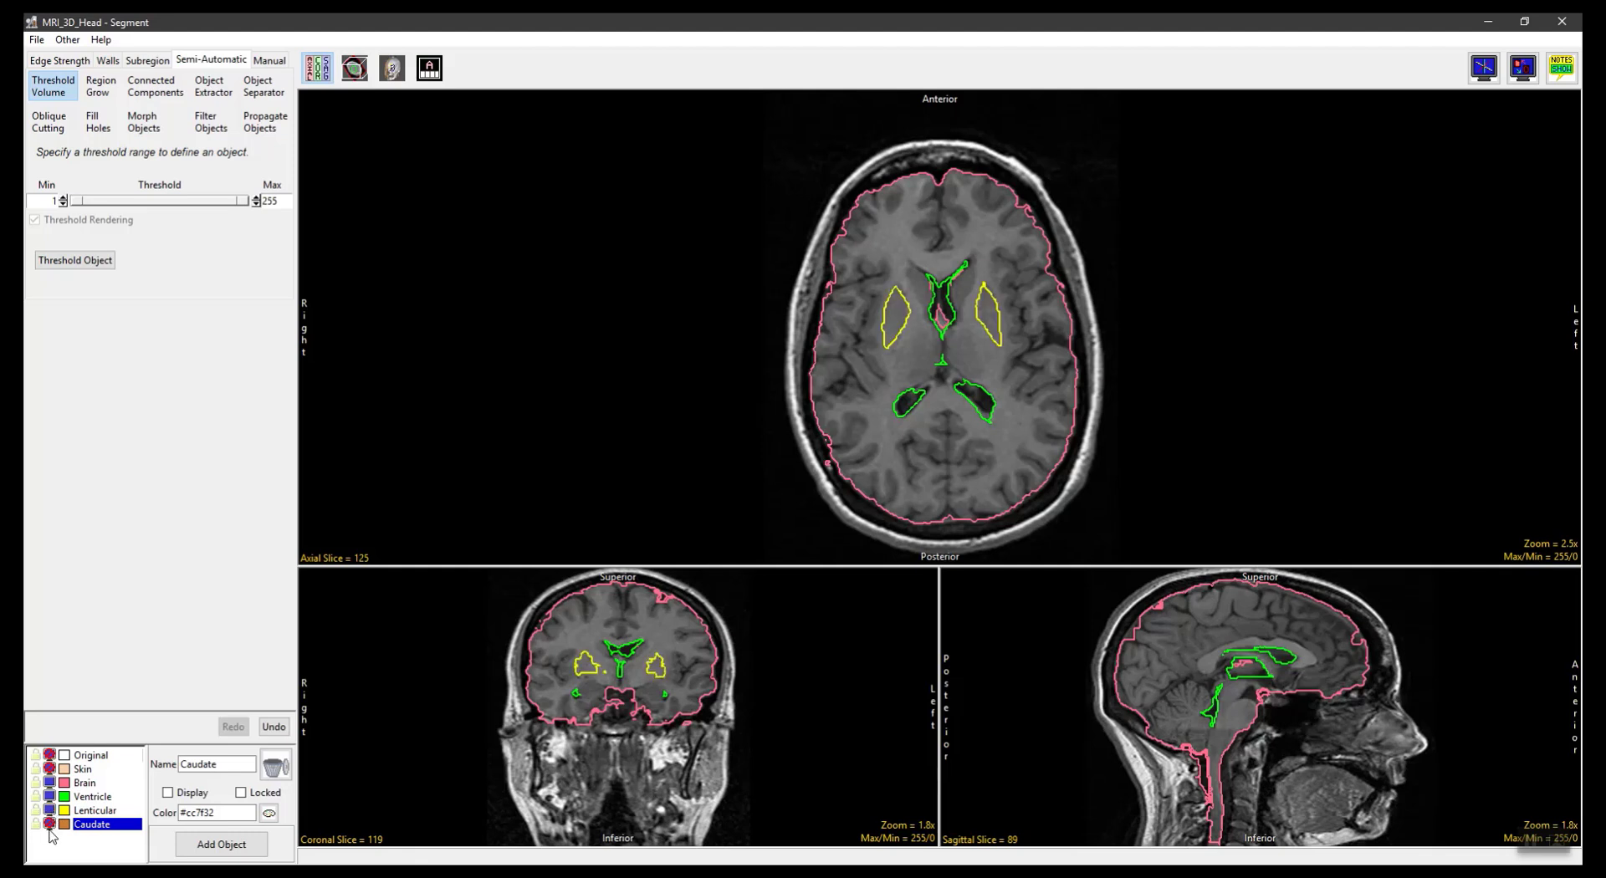
click(49, 825)
Step: Use Adjust Regions to rotate the lenticular region on the patient's left in the axial slice, and undo the rotation
click(269, 61)
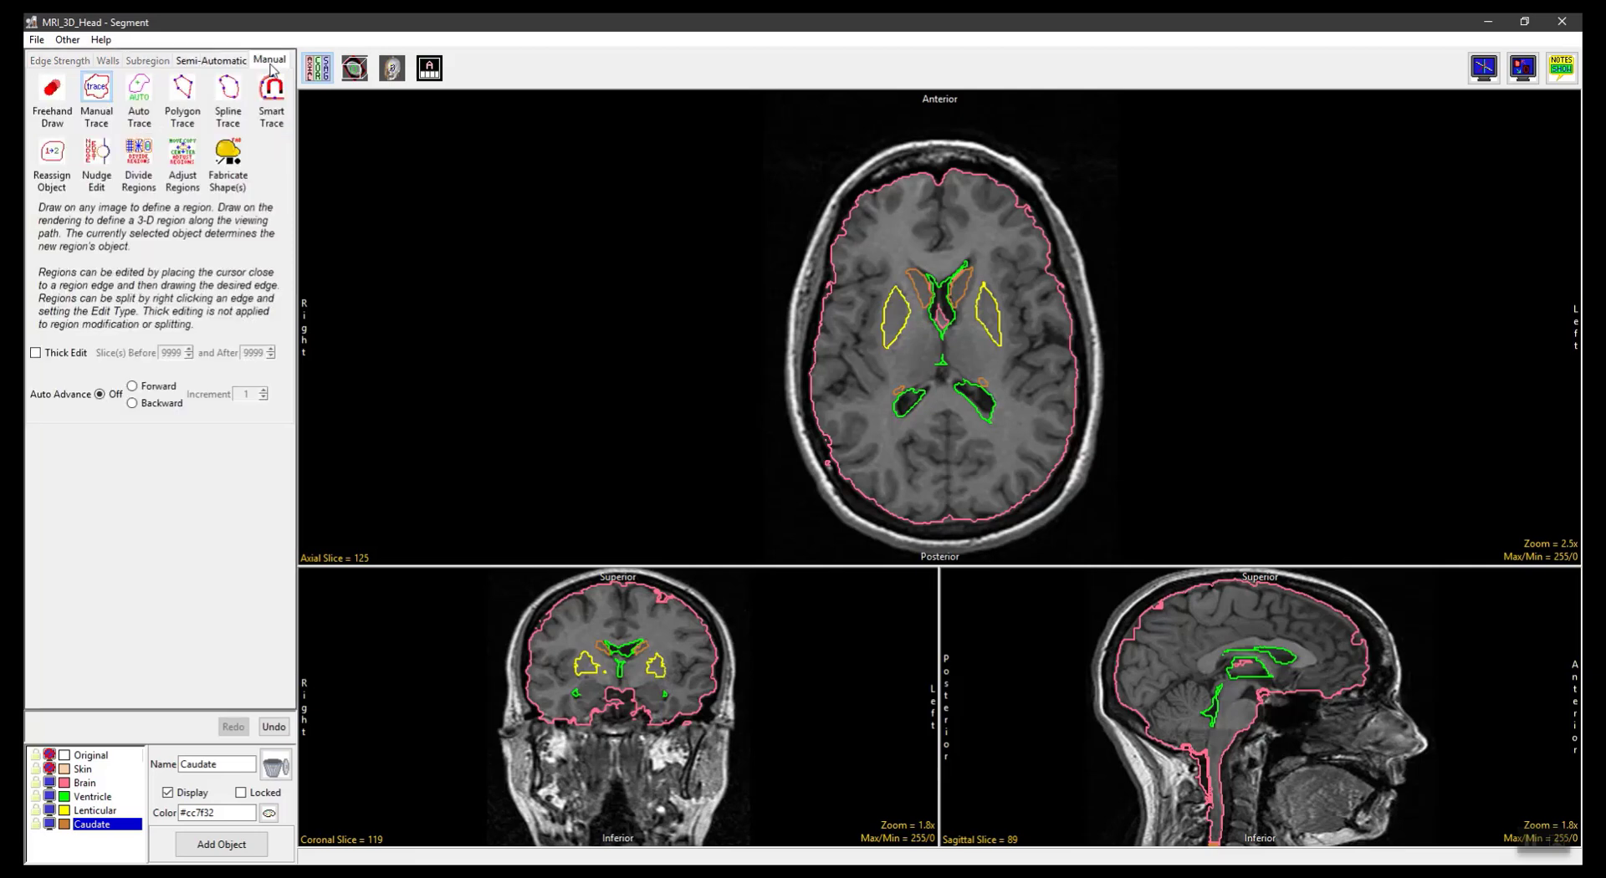
click(188, 162)
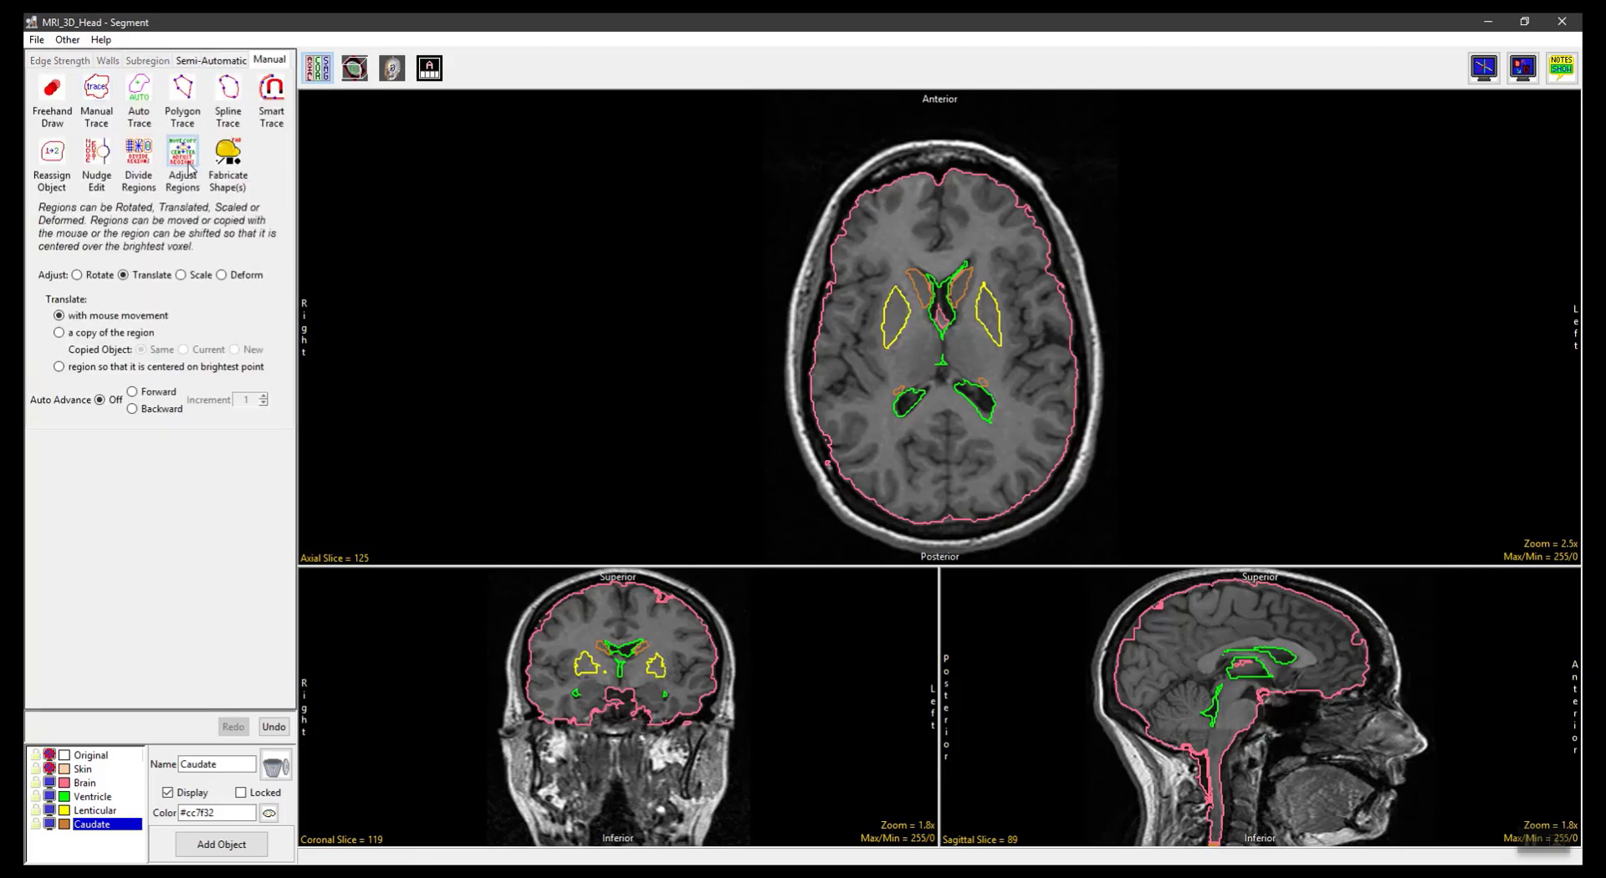
click(98, 276)
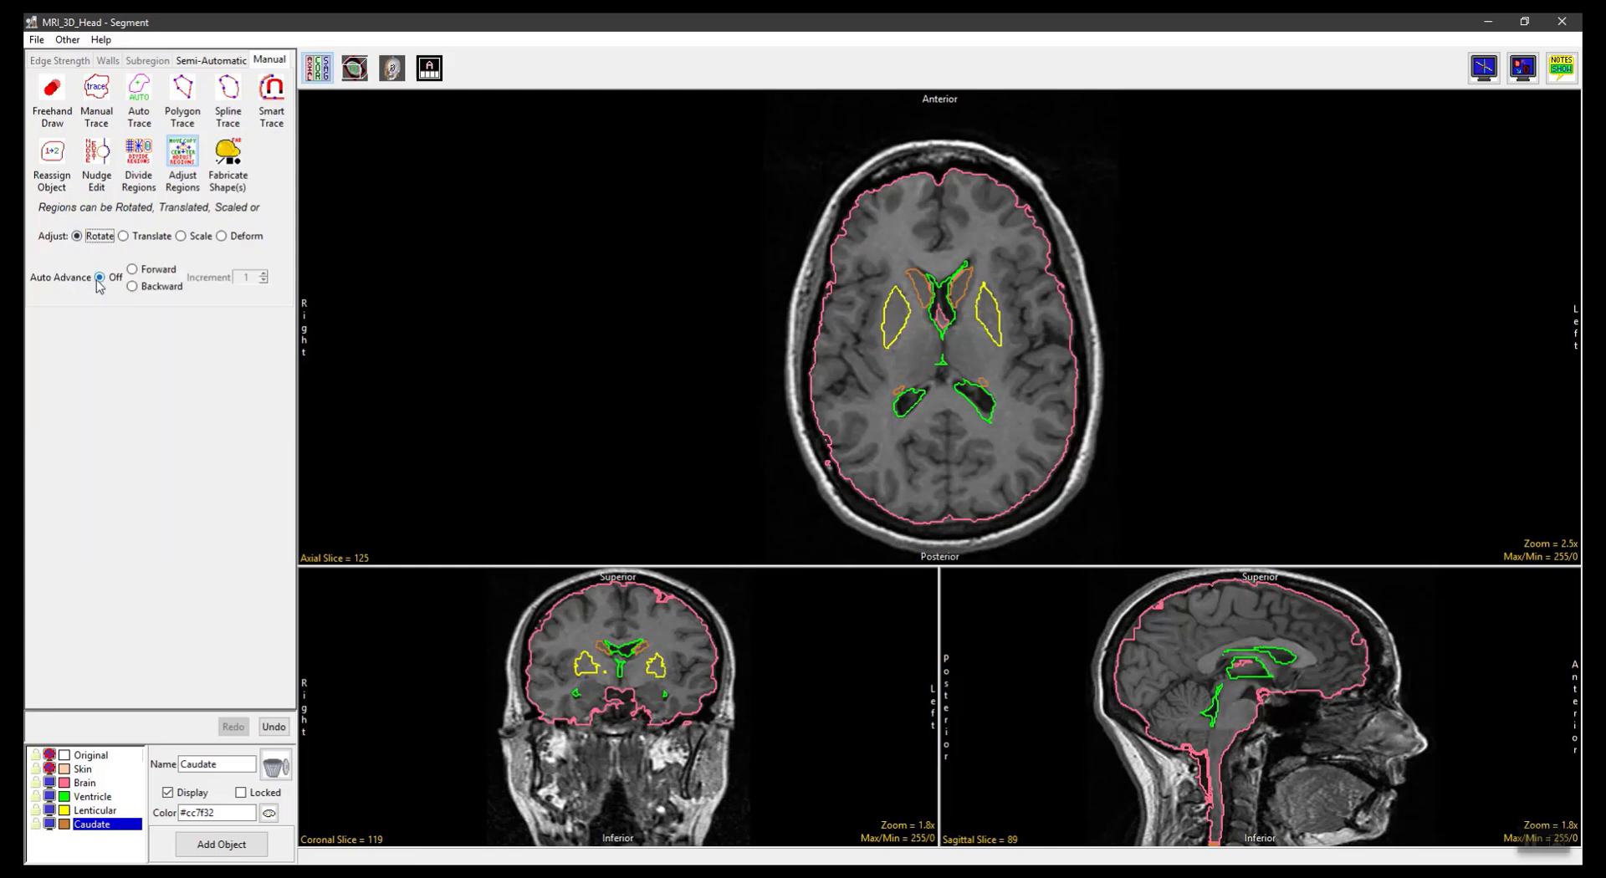
drag(987, 312, 1014, 343)
click(272, 726)
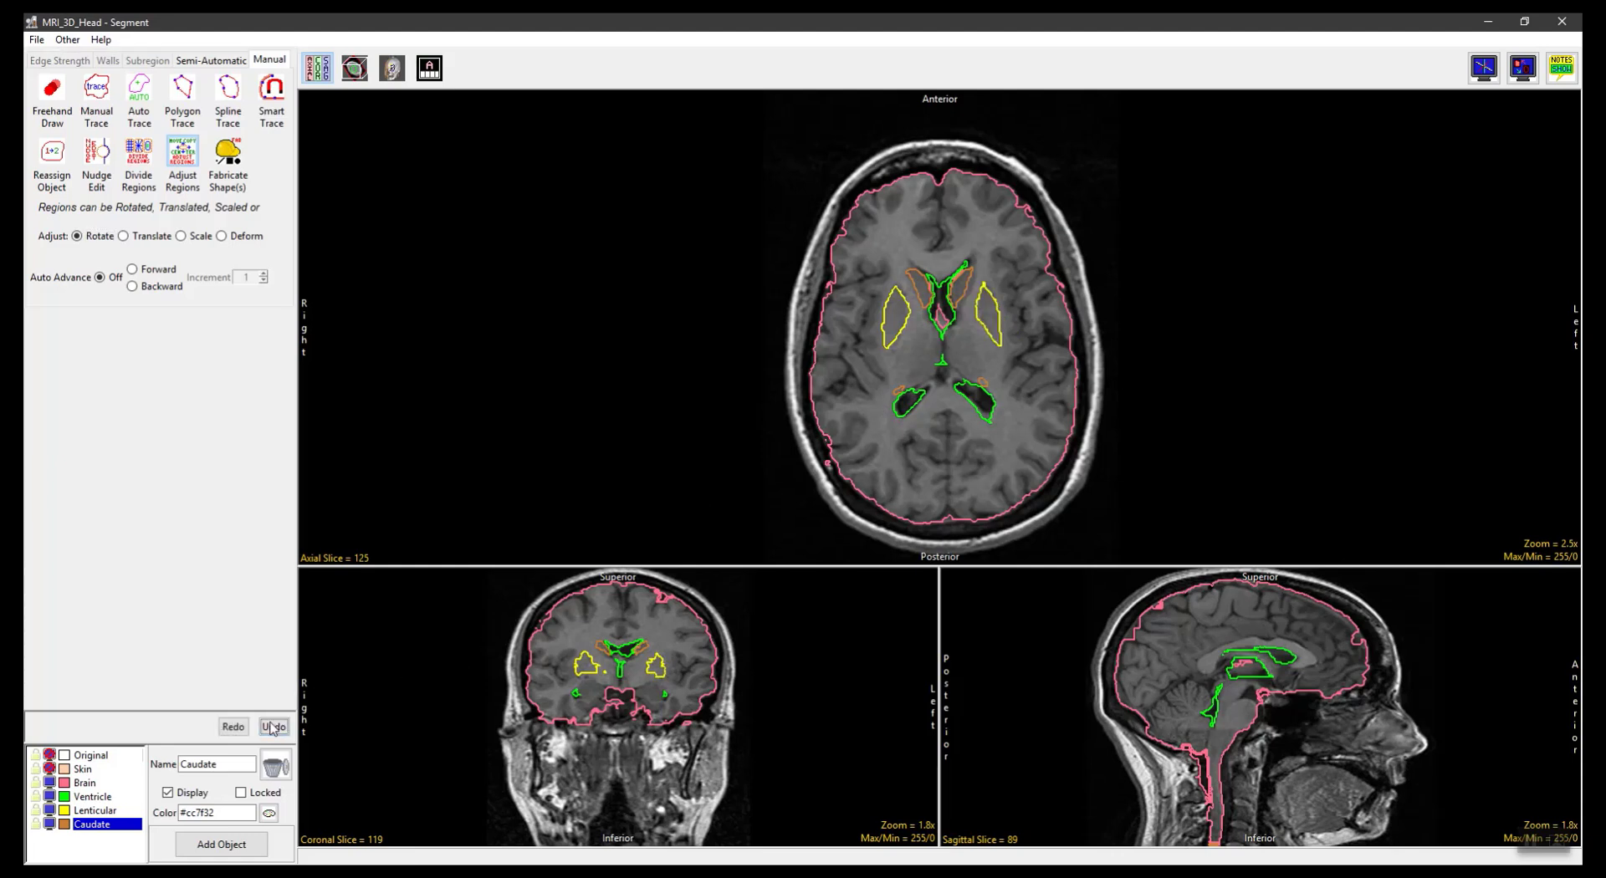
Step: Translate both lenticular regions outward and toward the anterior with mouse movement, and undo both moves
click(135, 237)
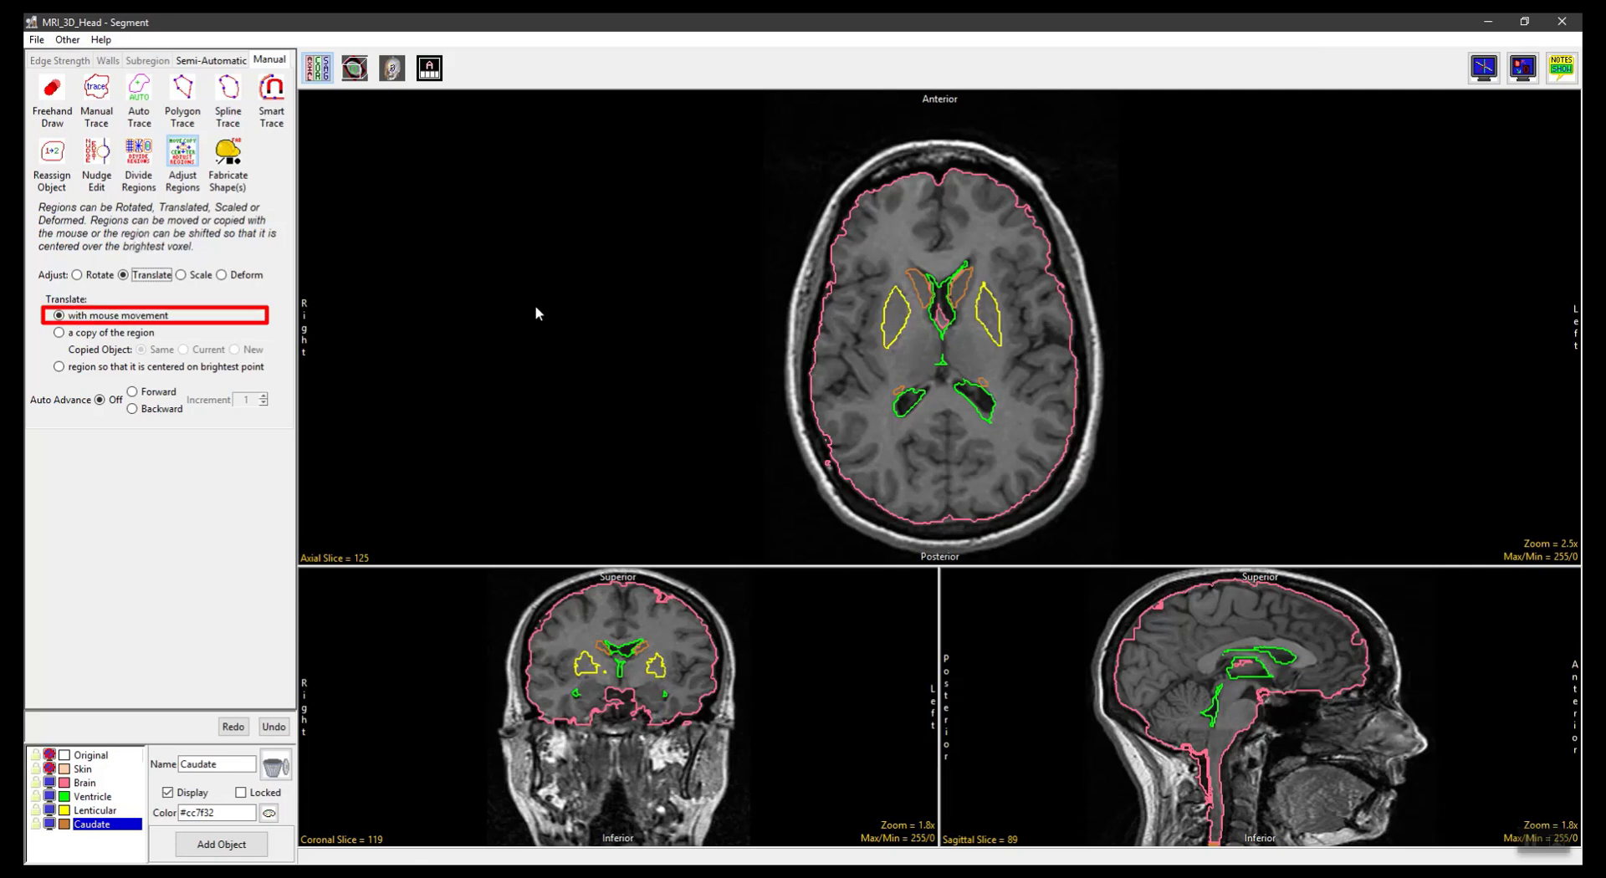
click(992, 326)
drag(991, 327, 1012, 264)
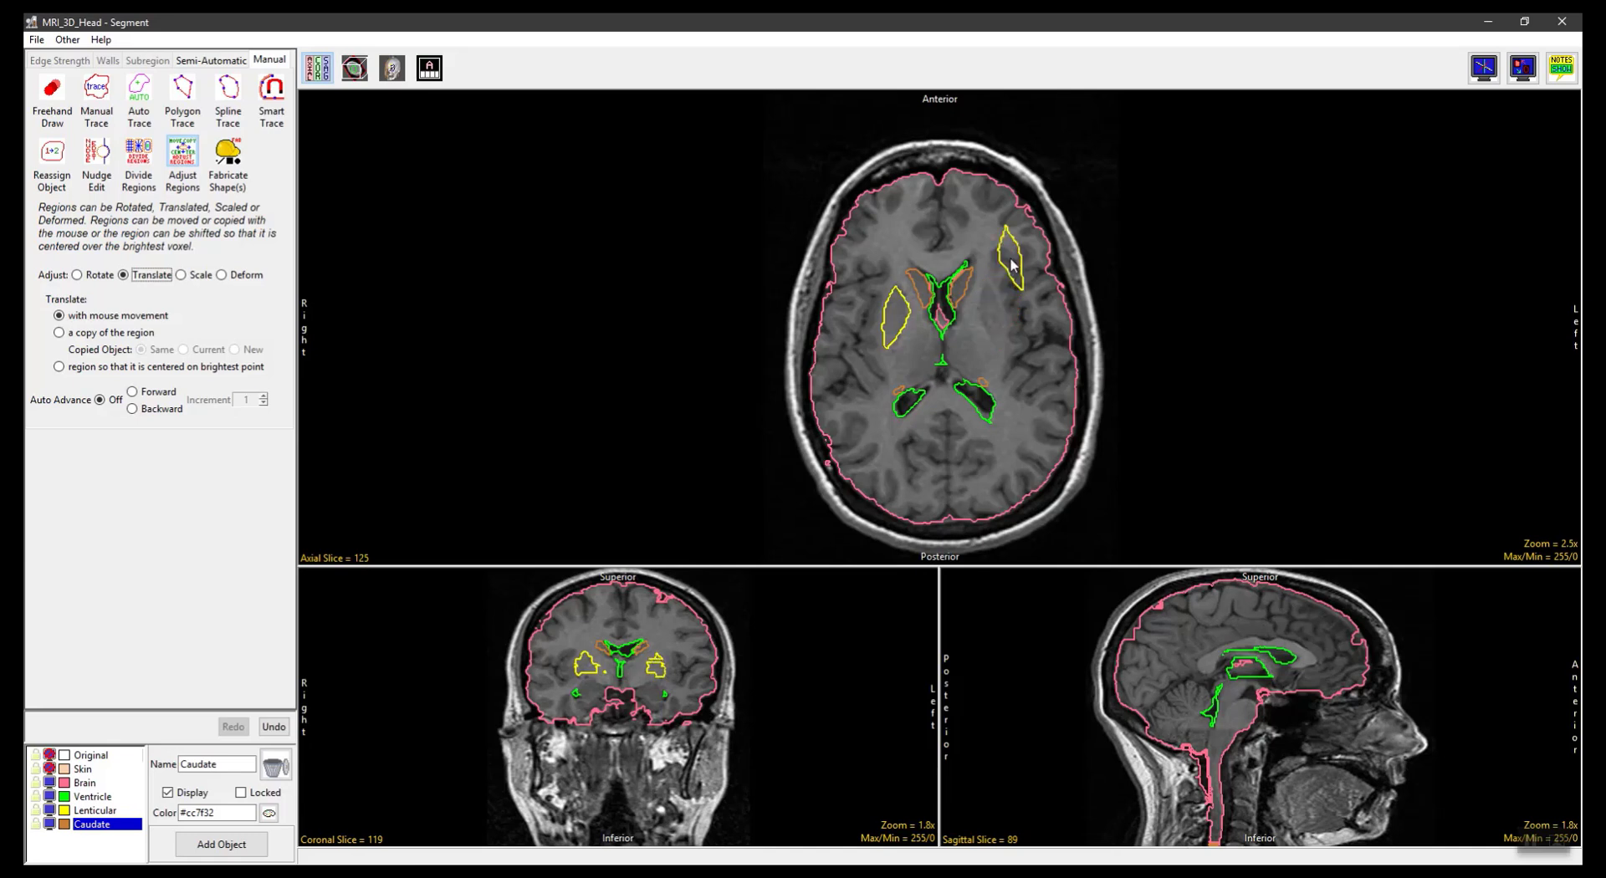
drag(904, 312, 856, 274)
click(275, 727)
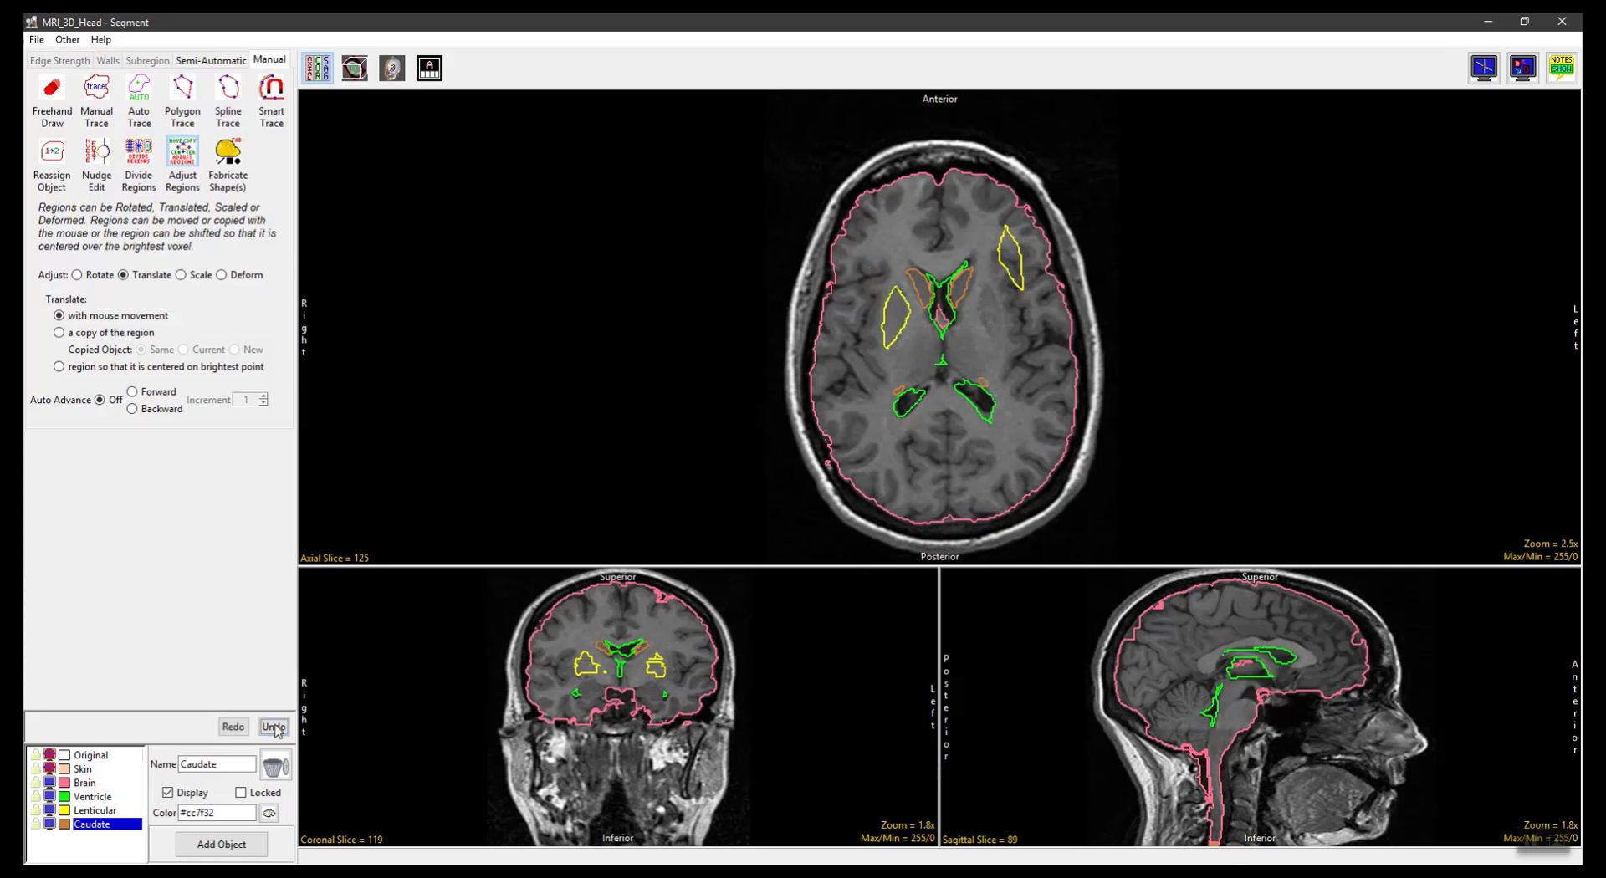
click(275, 727)
Step: Translate a copy of the patient's left lenticular region laterally, assigned to the Same object, and undo the copy
click(98, 334)
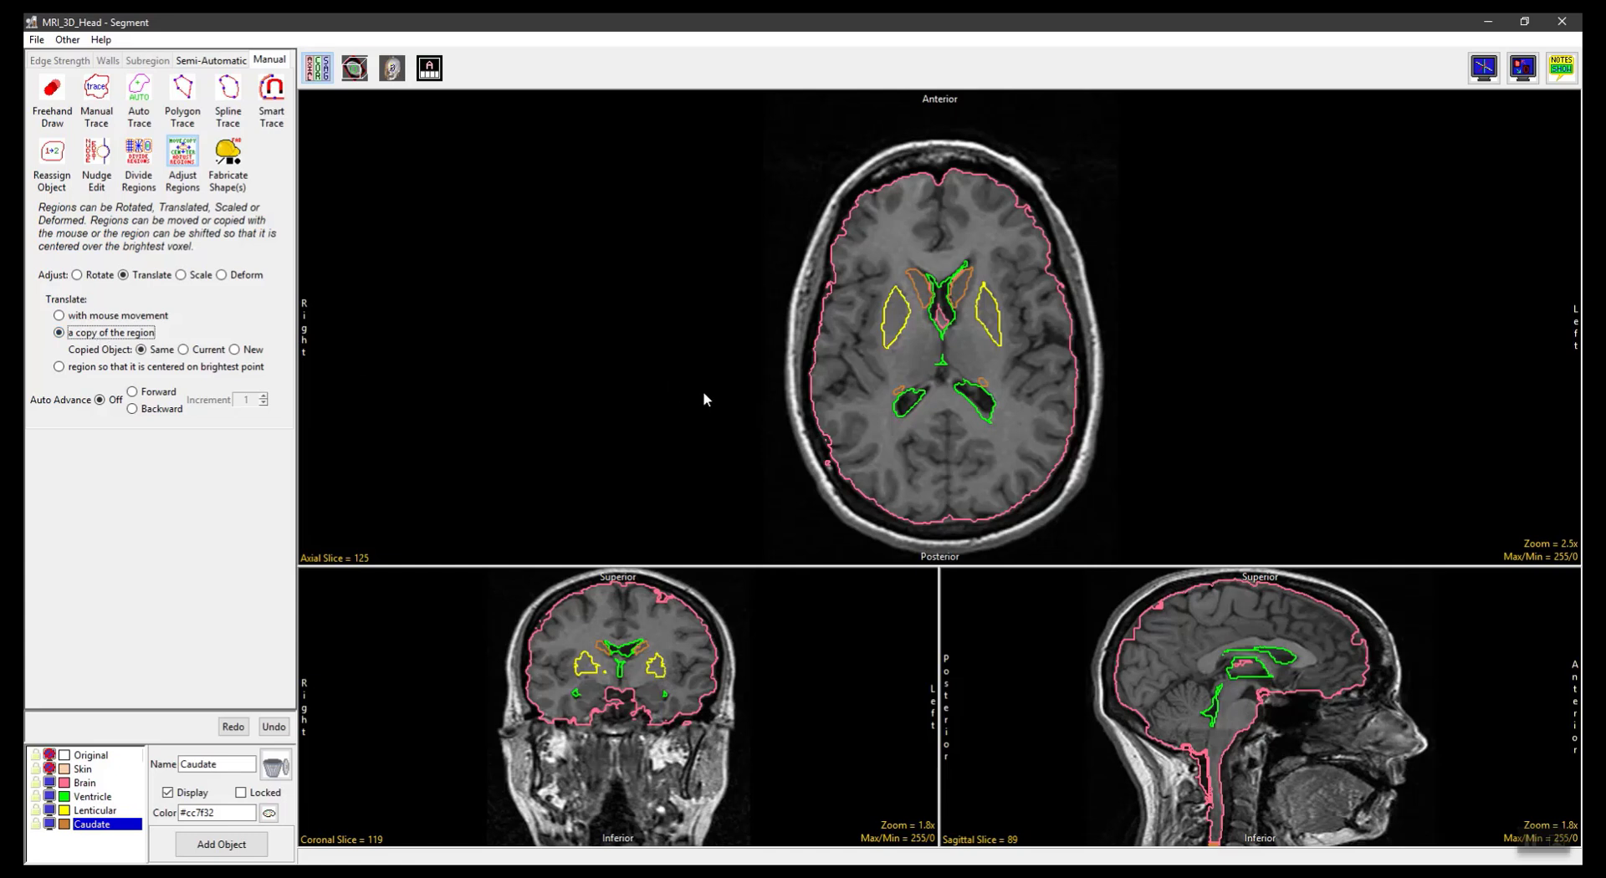
drag(987, 315, 1022, 315)
click(274, 726)
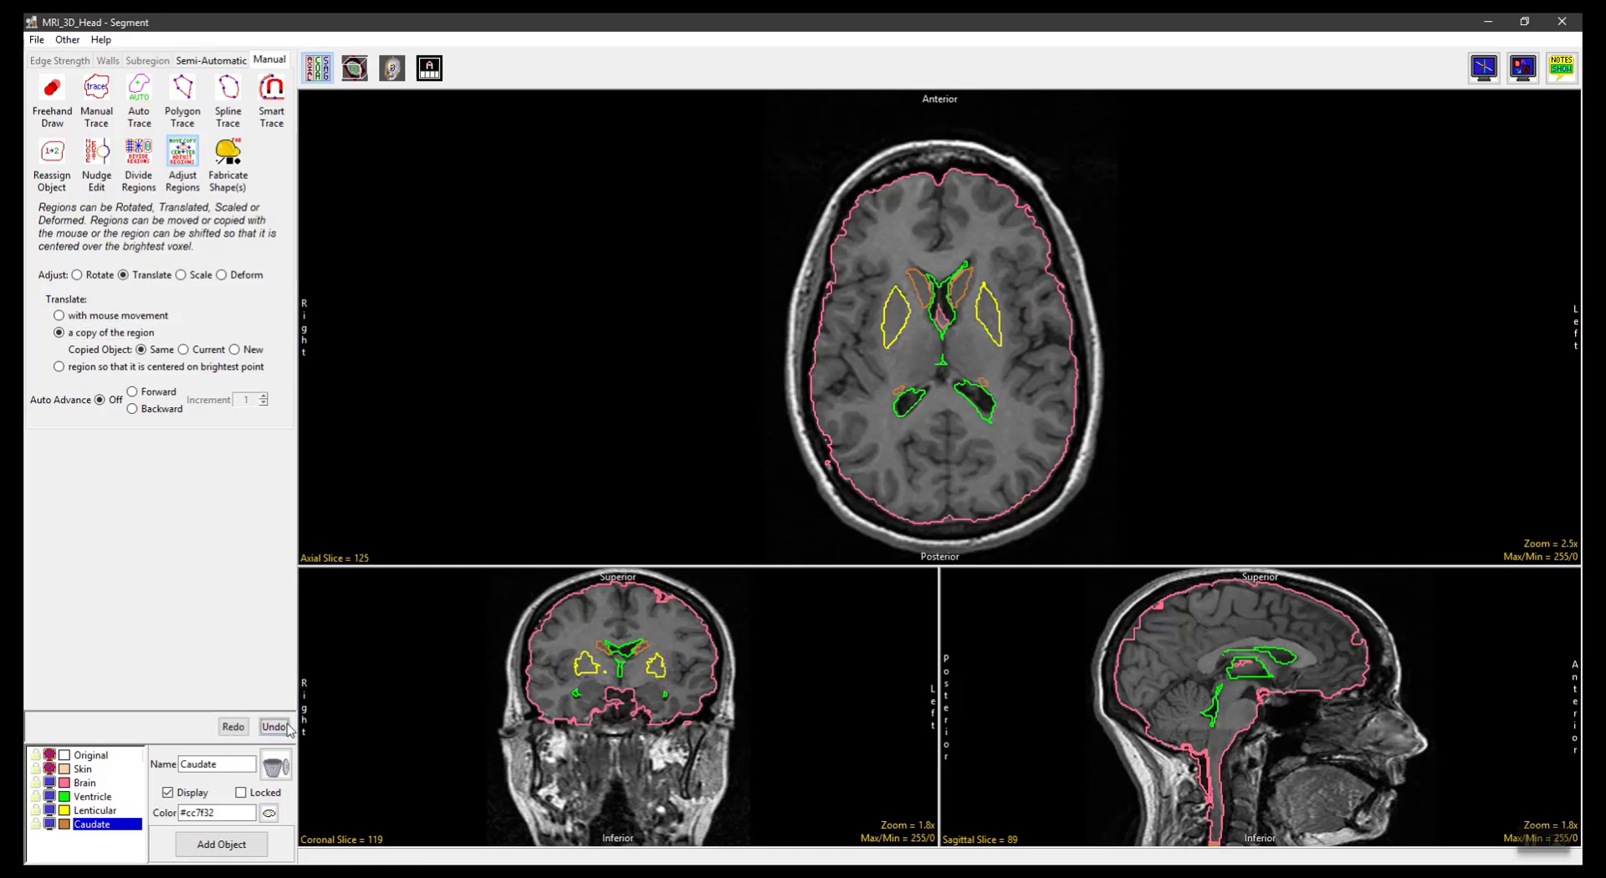
Step: Copy the patient's left lenticular region laterally into the Current object, with Ventricle selected, and undo the copy
click(183, 350)
click(122, 799)
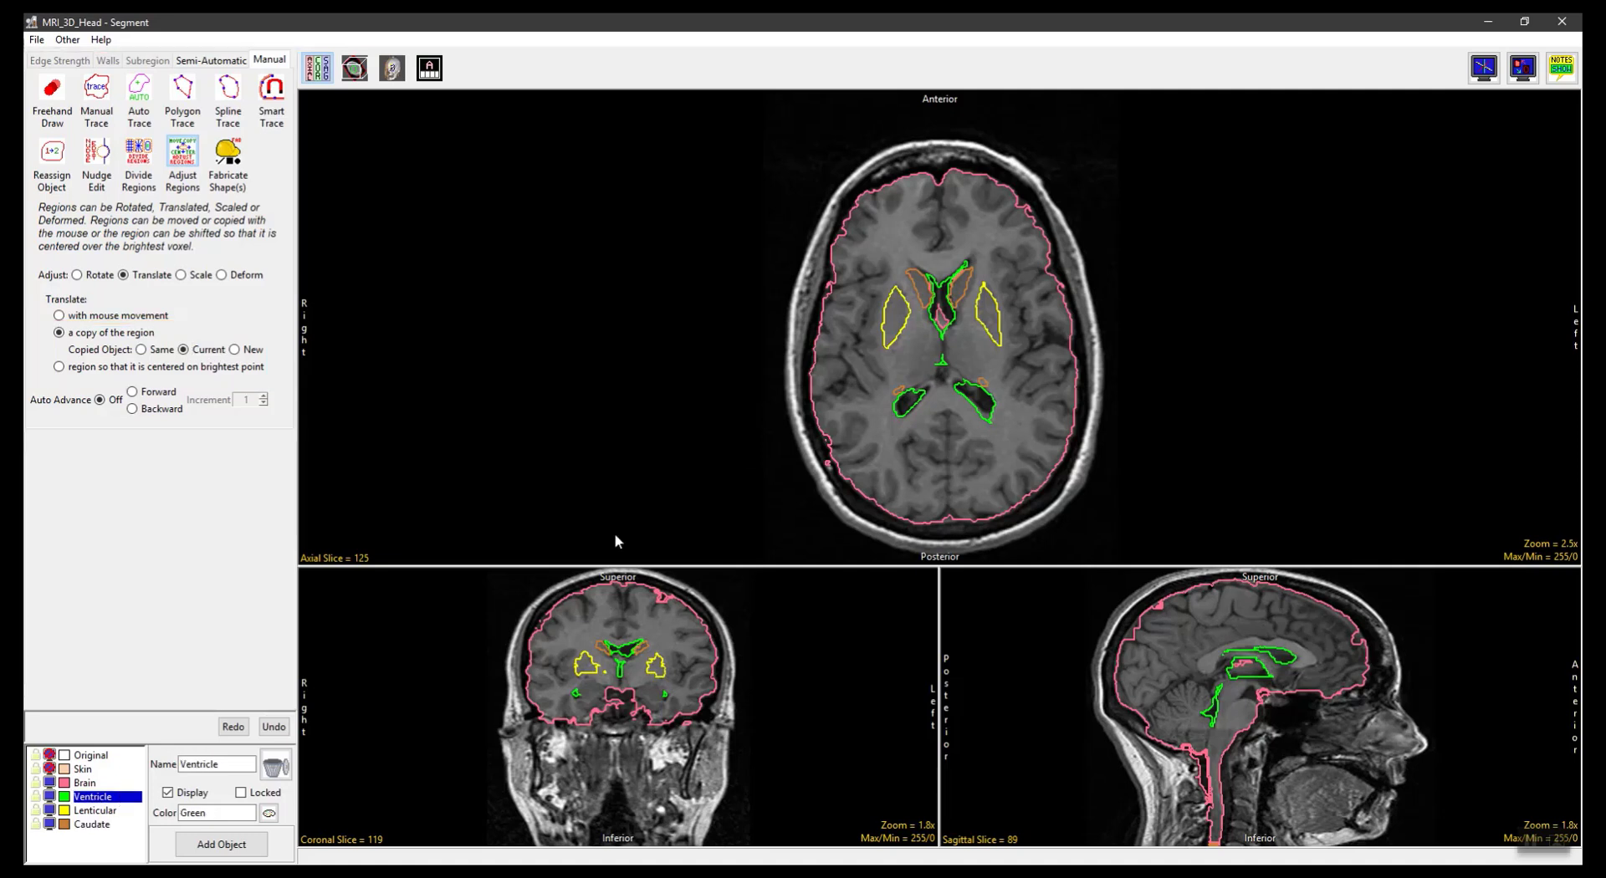
drag(983, 315, 1024, 315)
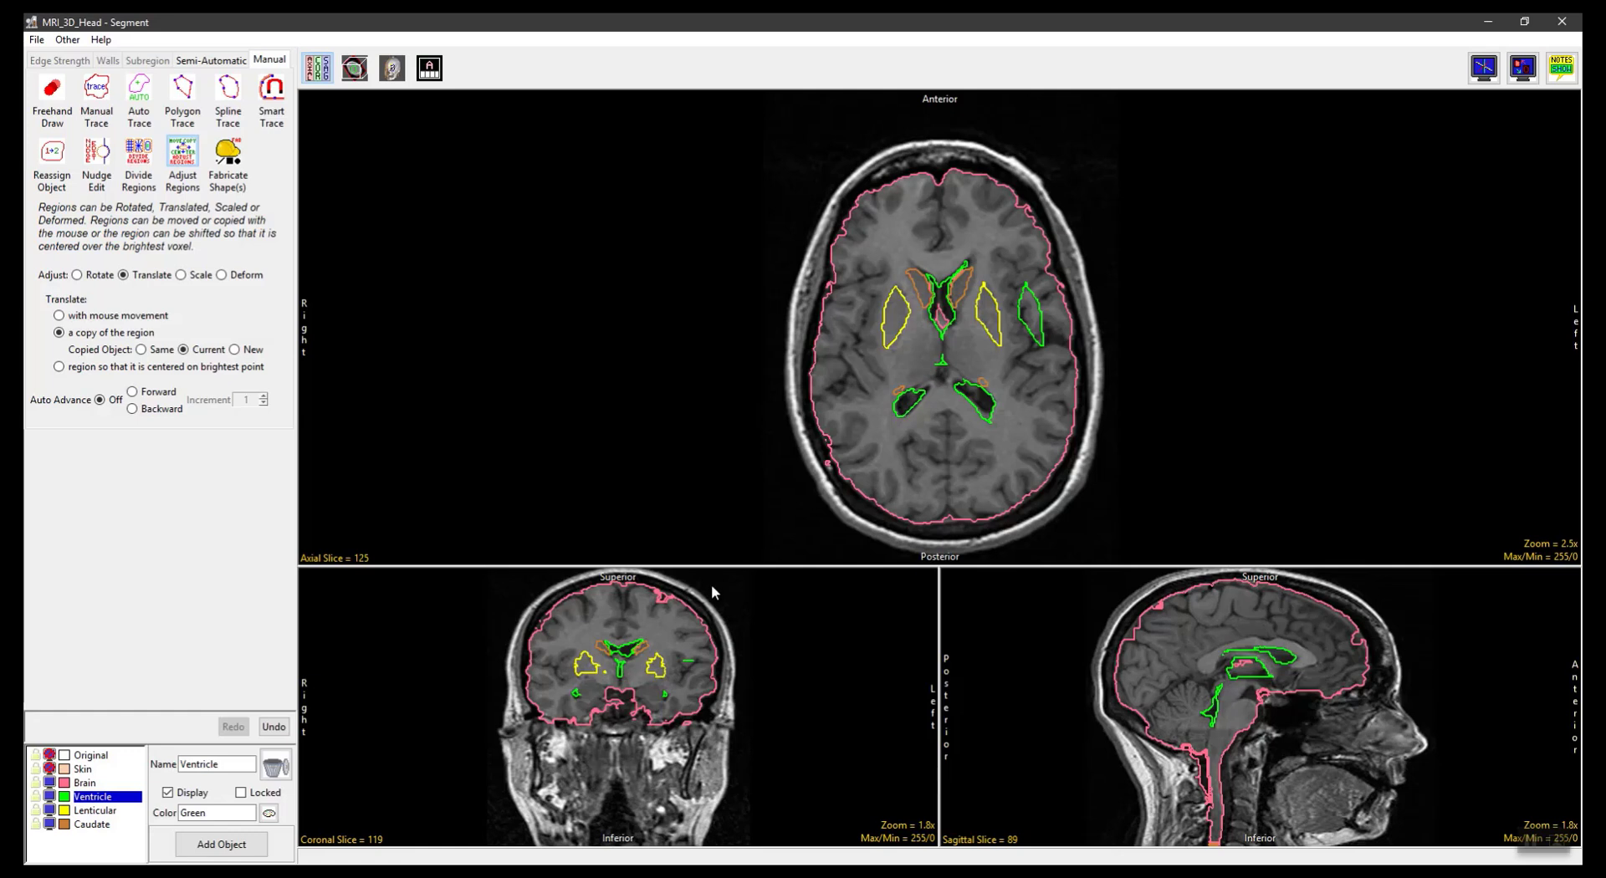
click(274, 726)
Step: Copy the patient's left lenticular region laterally into a New object, and undo the copy
click(234, 349)
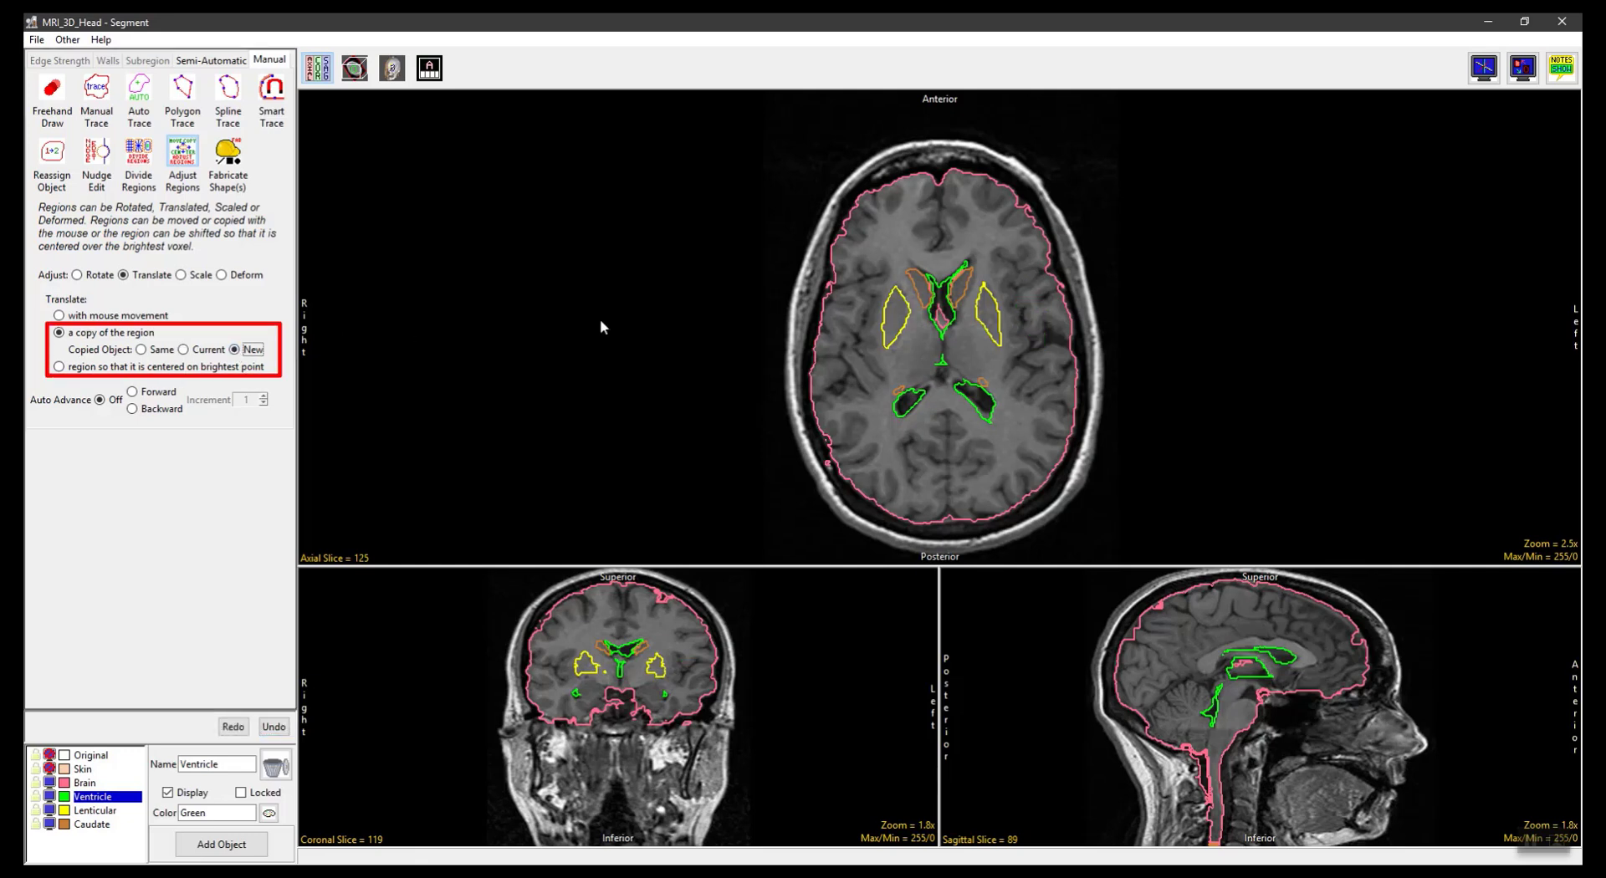
drag(990, 316, 1037, 320)
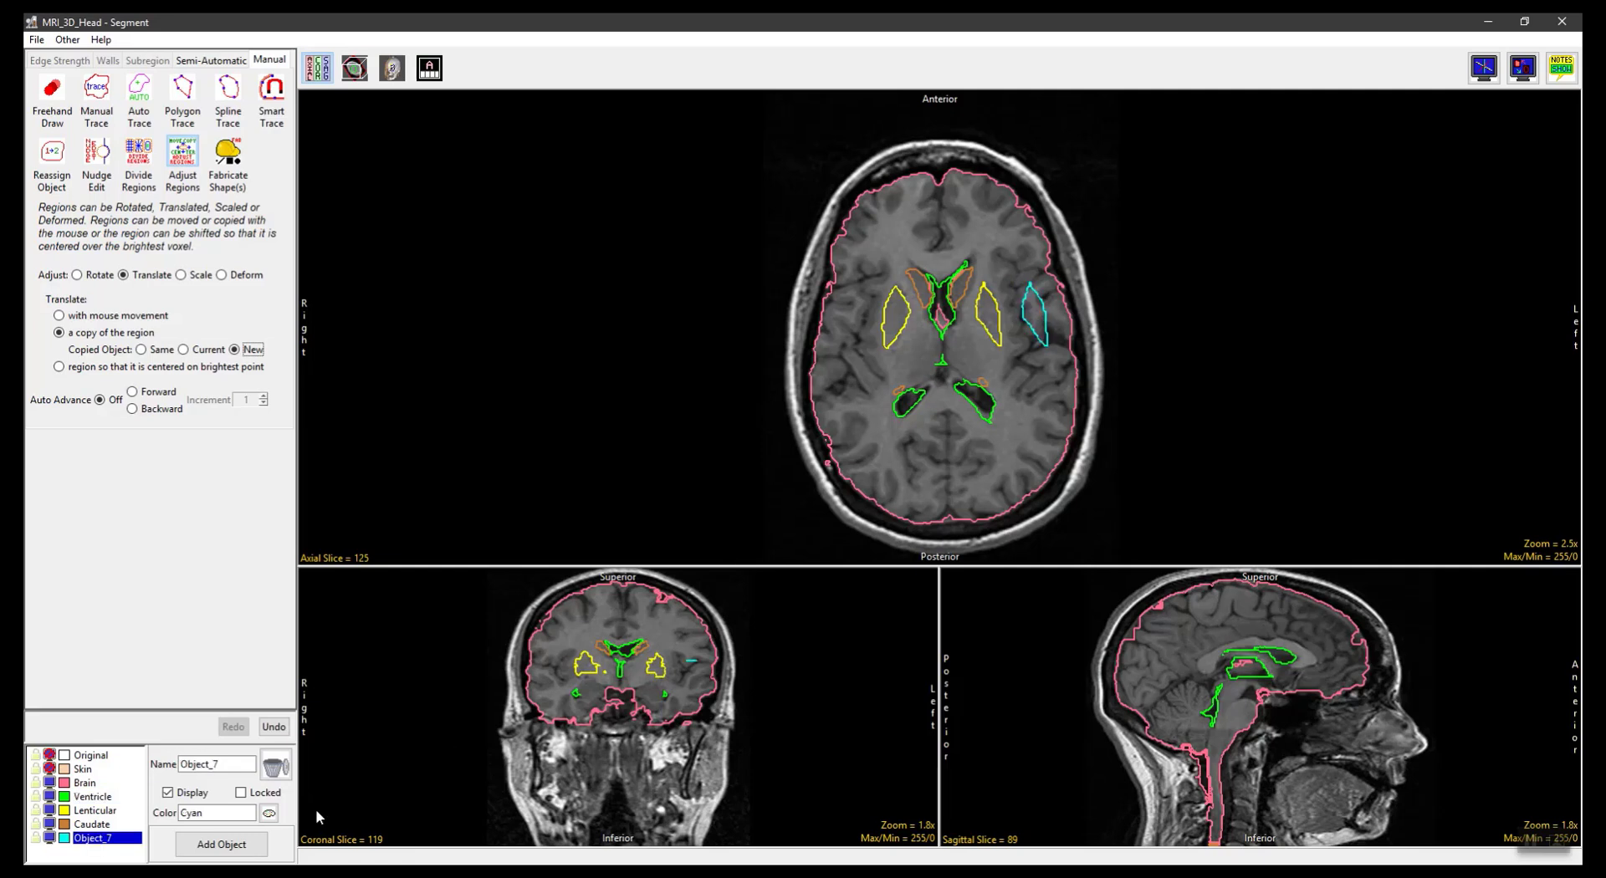
click(275, 727)
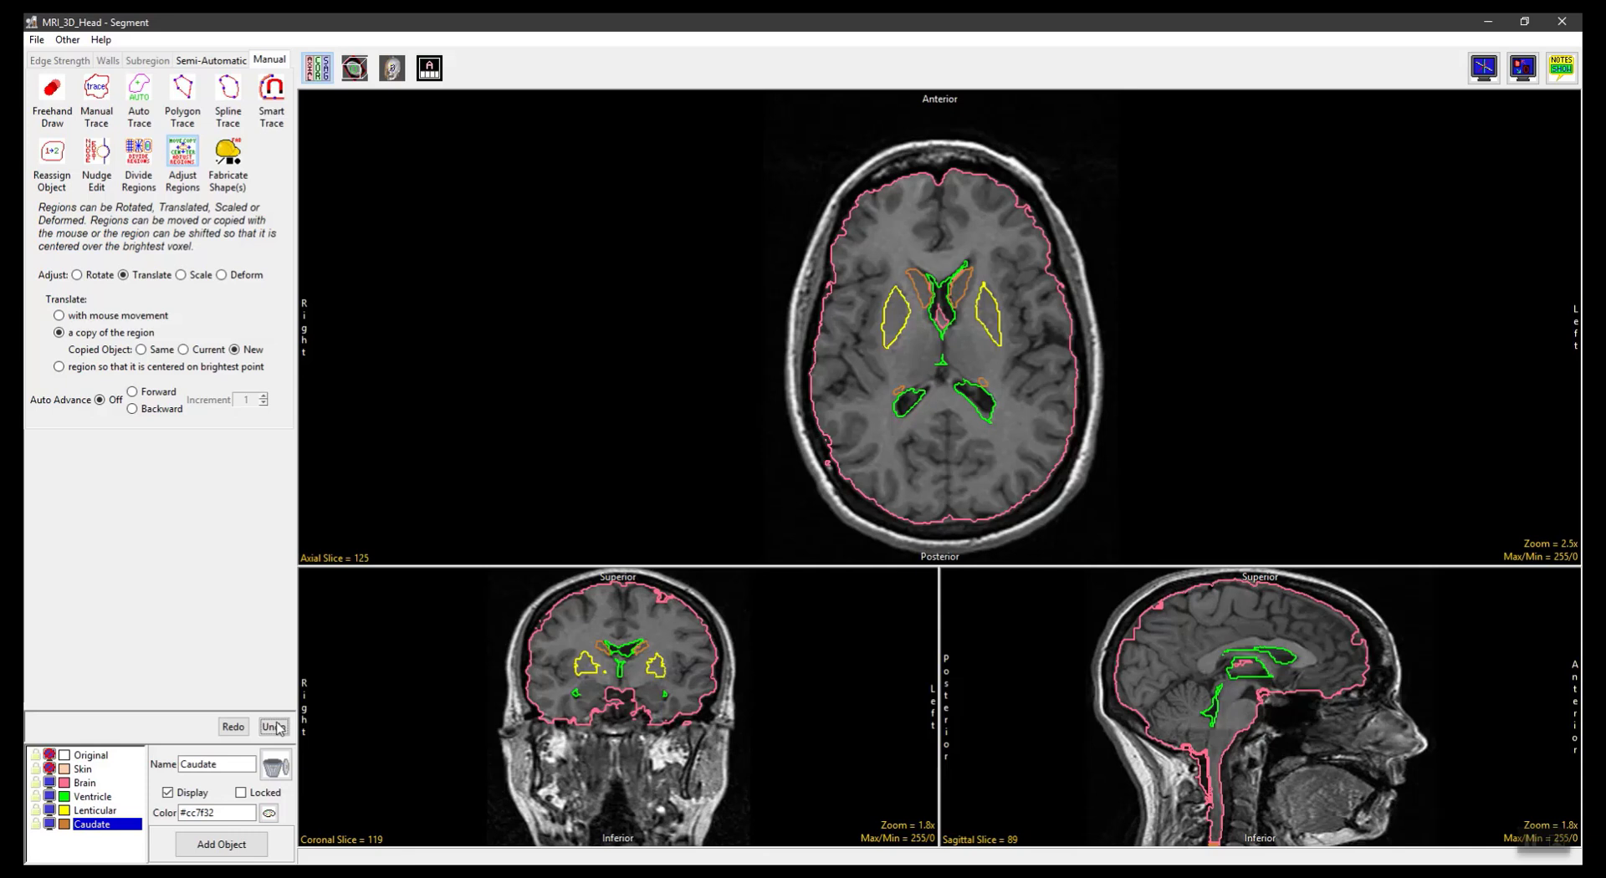
Step: Translate the patient's left lenticular region so that it is centered on the brightest point, and undo the shift
click(59, 366)
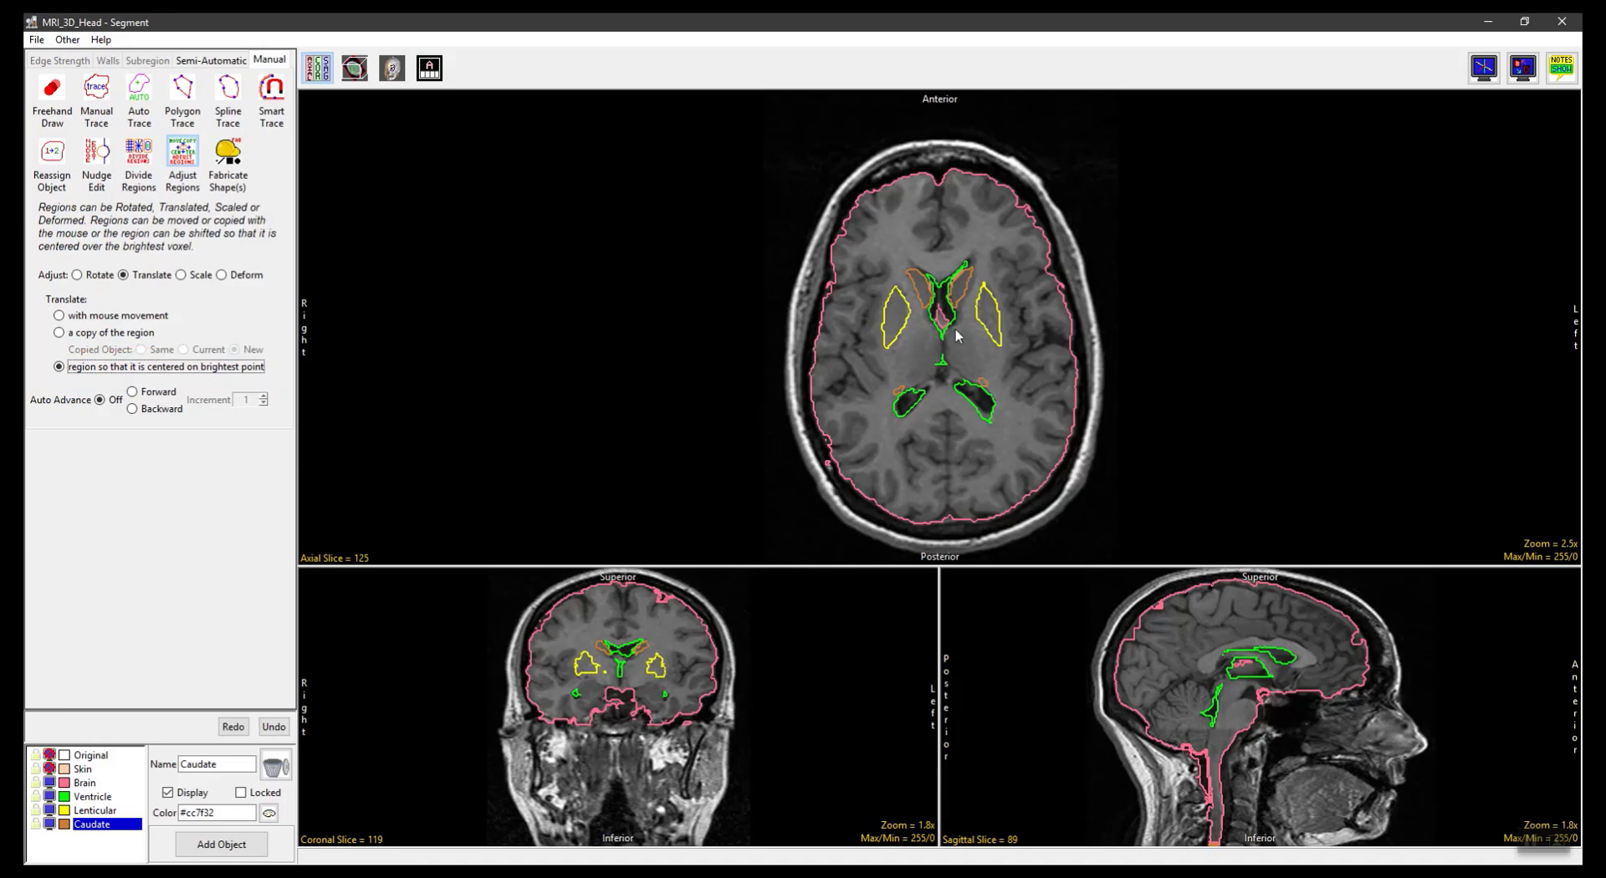
click(995, 318)
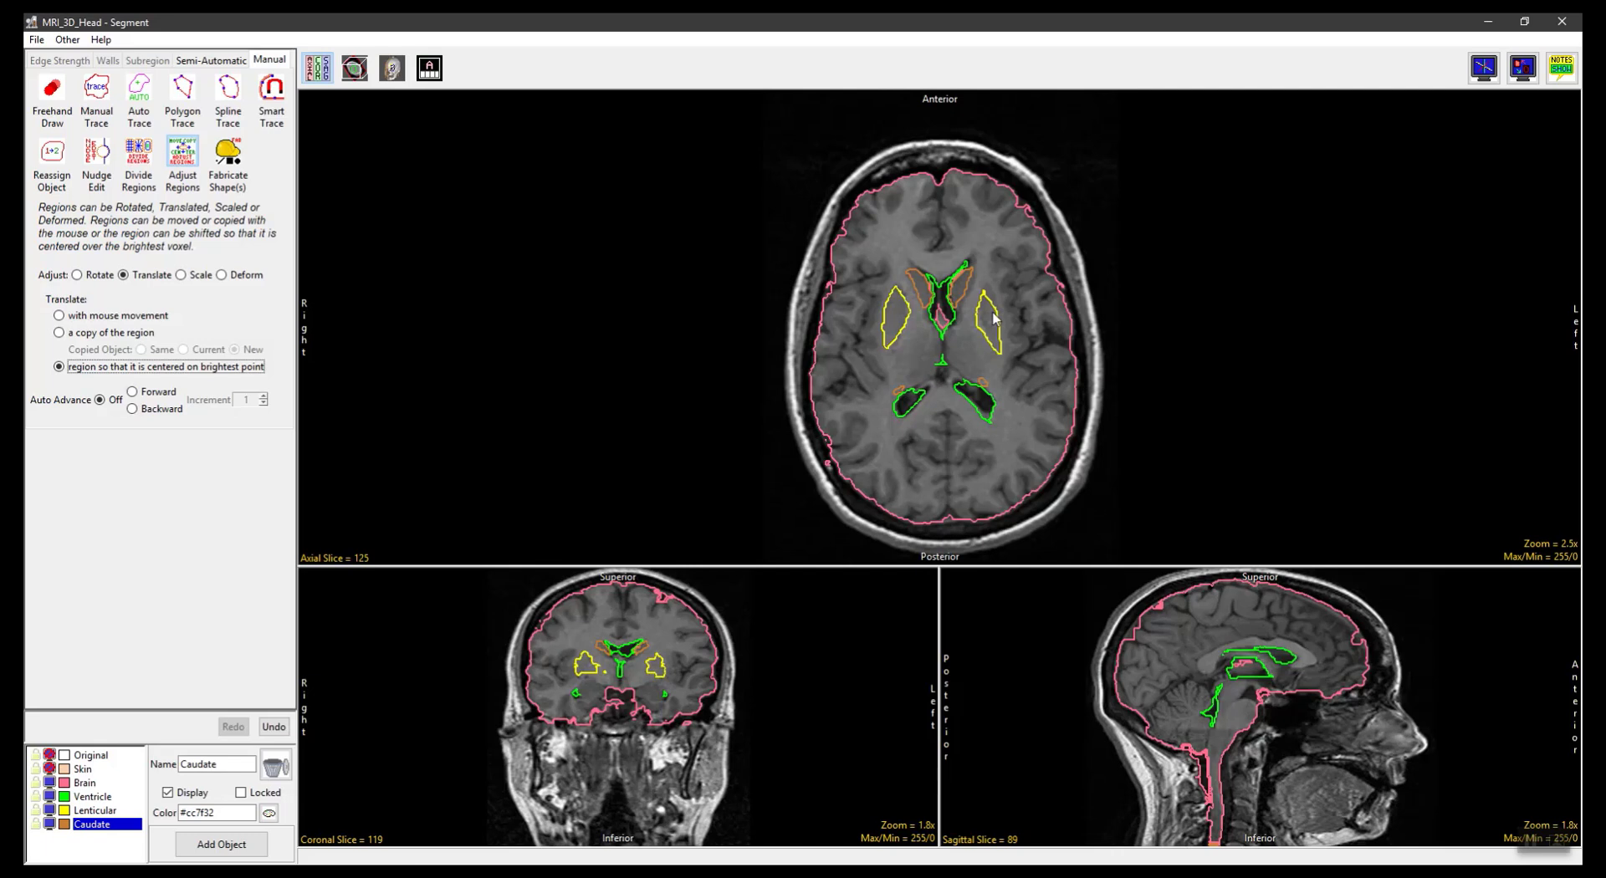
click(274, 726)
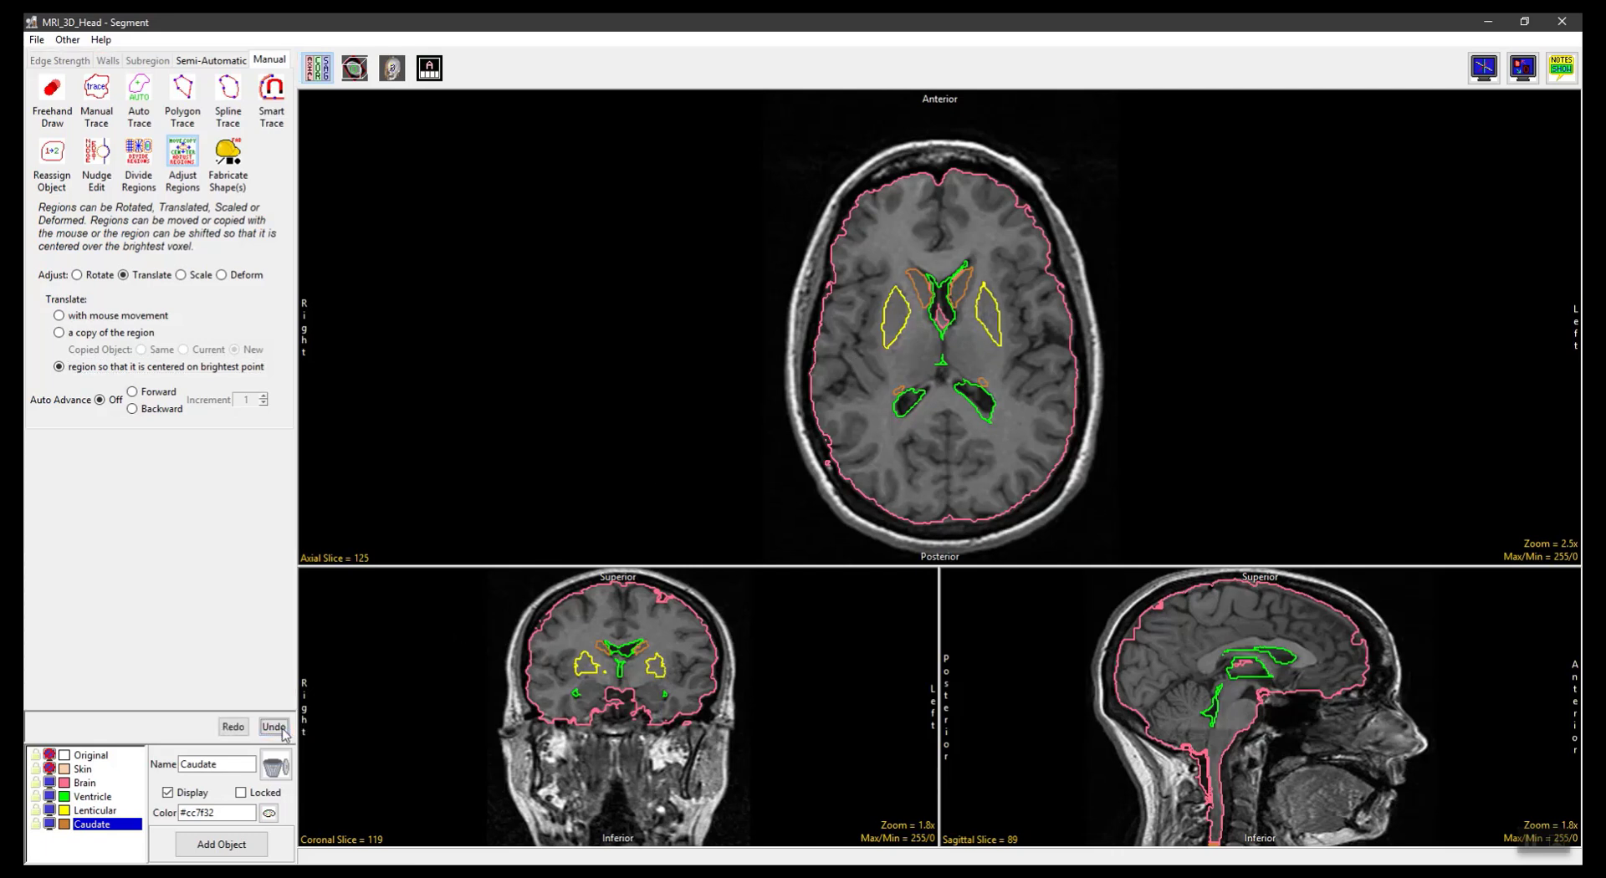
Step: Scale up the patient's left lenticular region and the Brain region in the axial slice, undoing each enlargement
click(184, 276)
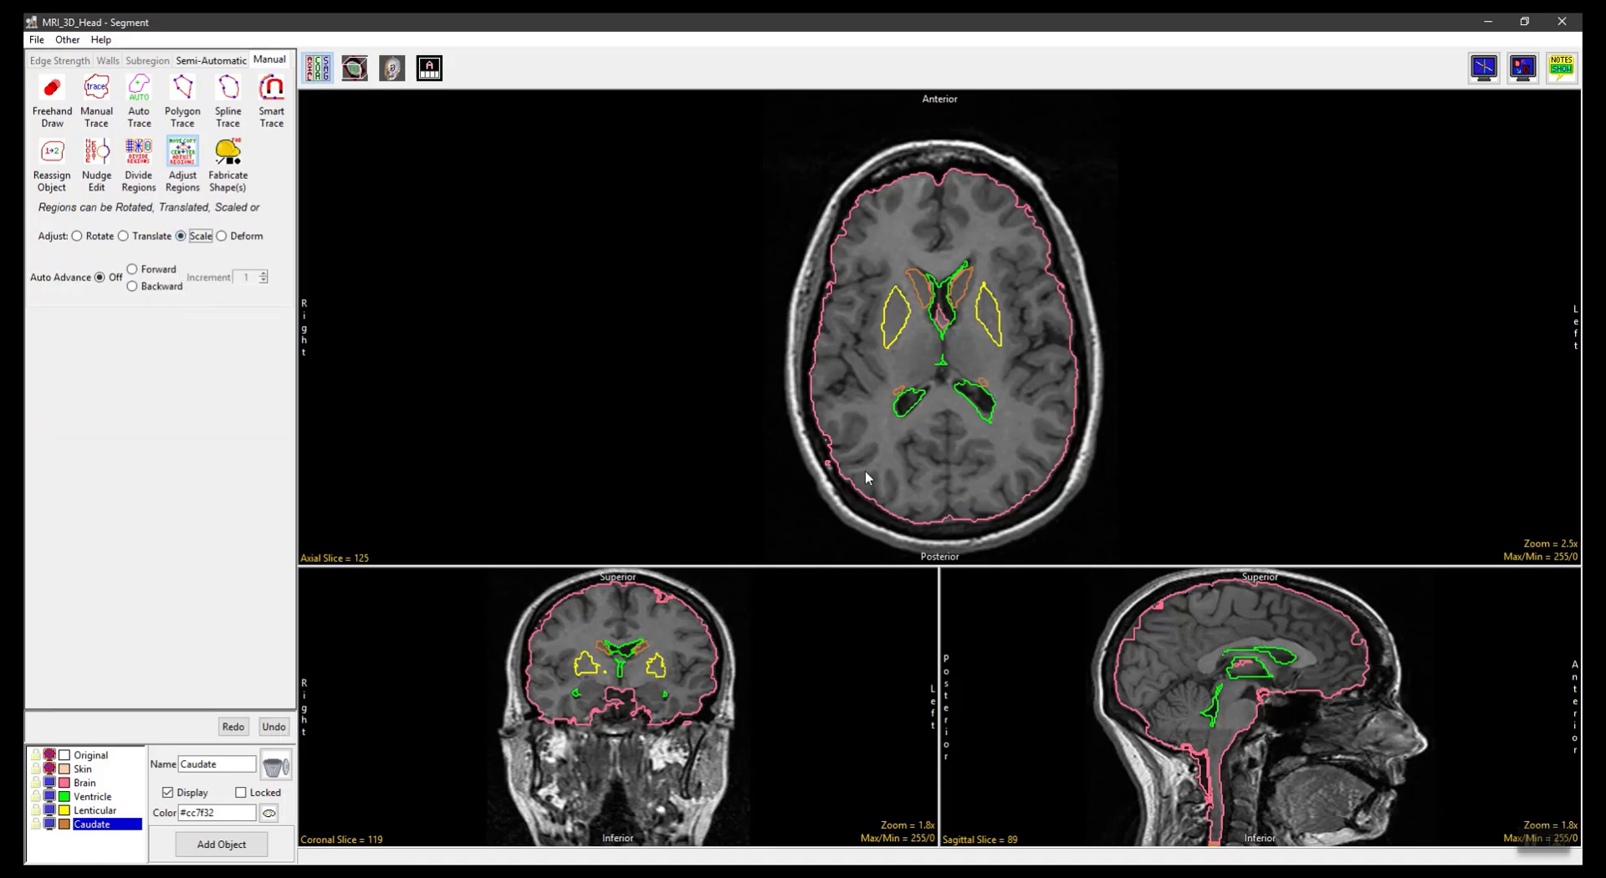
drag(990, 318, 1012, 349)
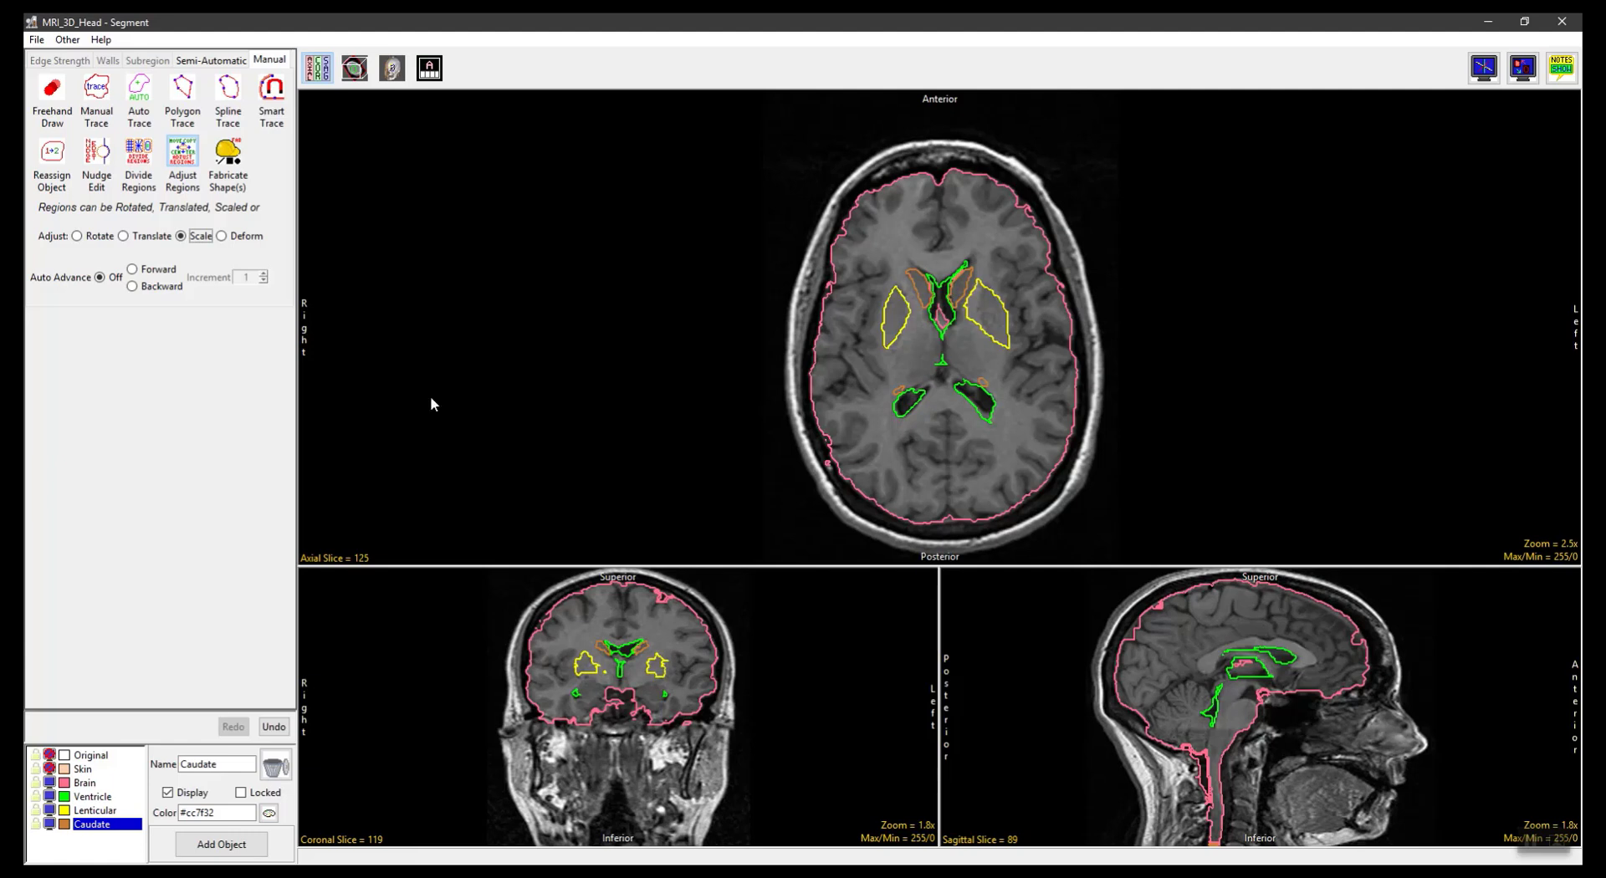
click(281, 726)
mouse_move(1040, 376)
mouse_down()
mouse_move(1086, 375)
mouse_move(1041, 377)
mouse_move(1076, 363)
mouse_move(1058, 372)
mouse_up()
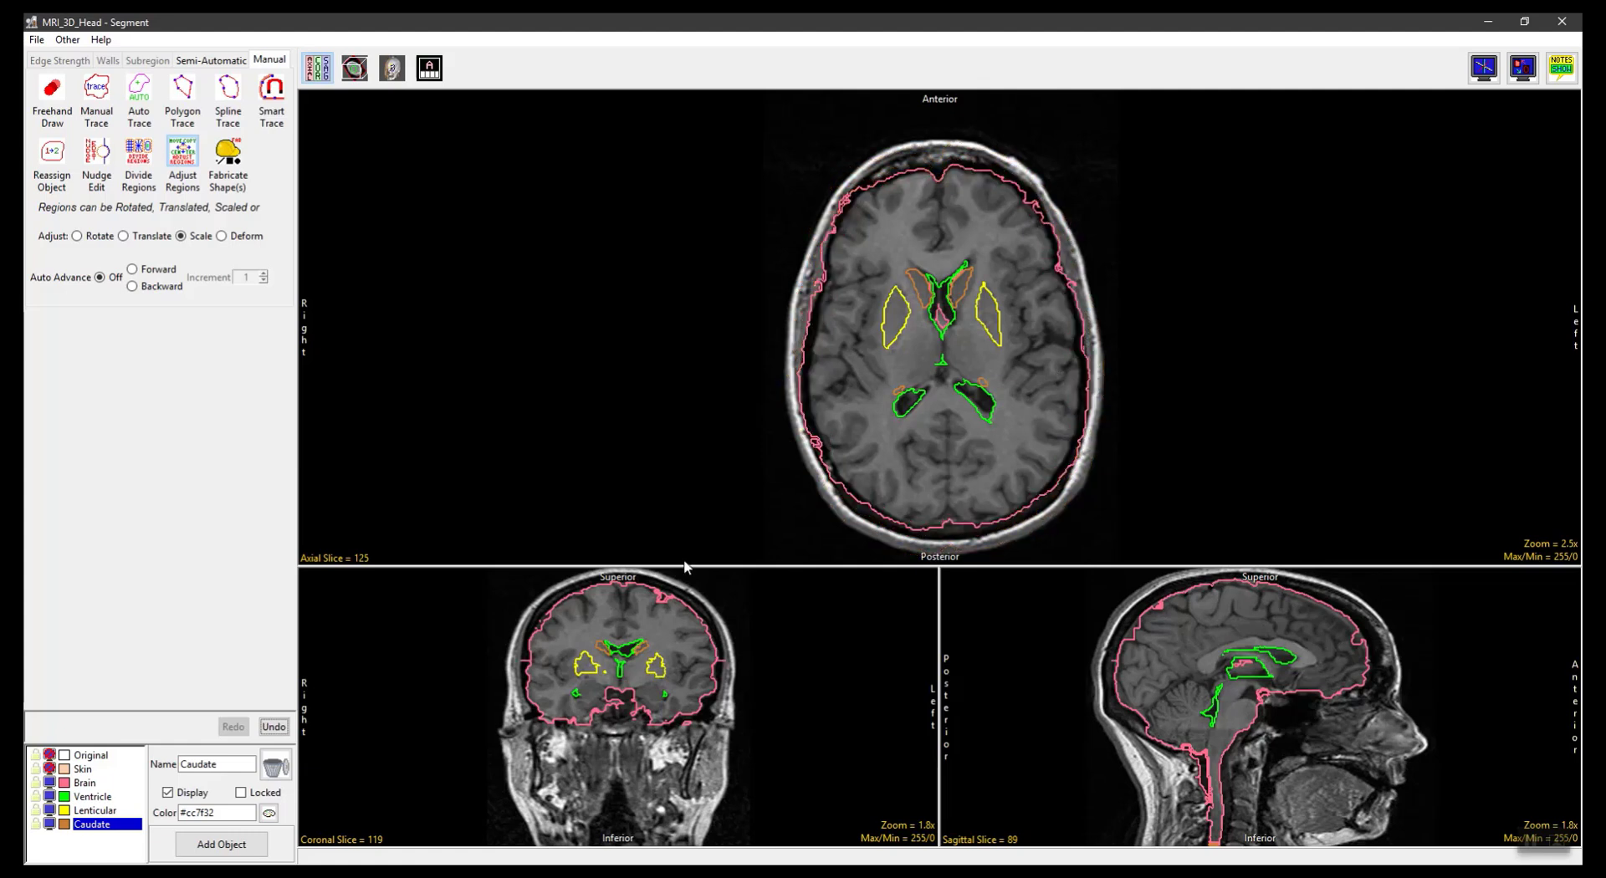
click(285, 730)
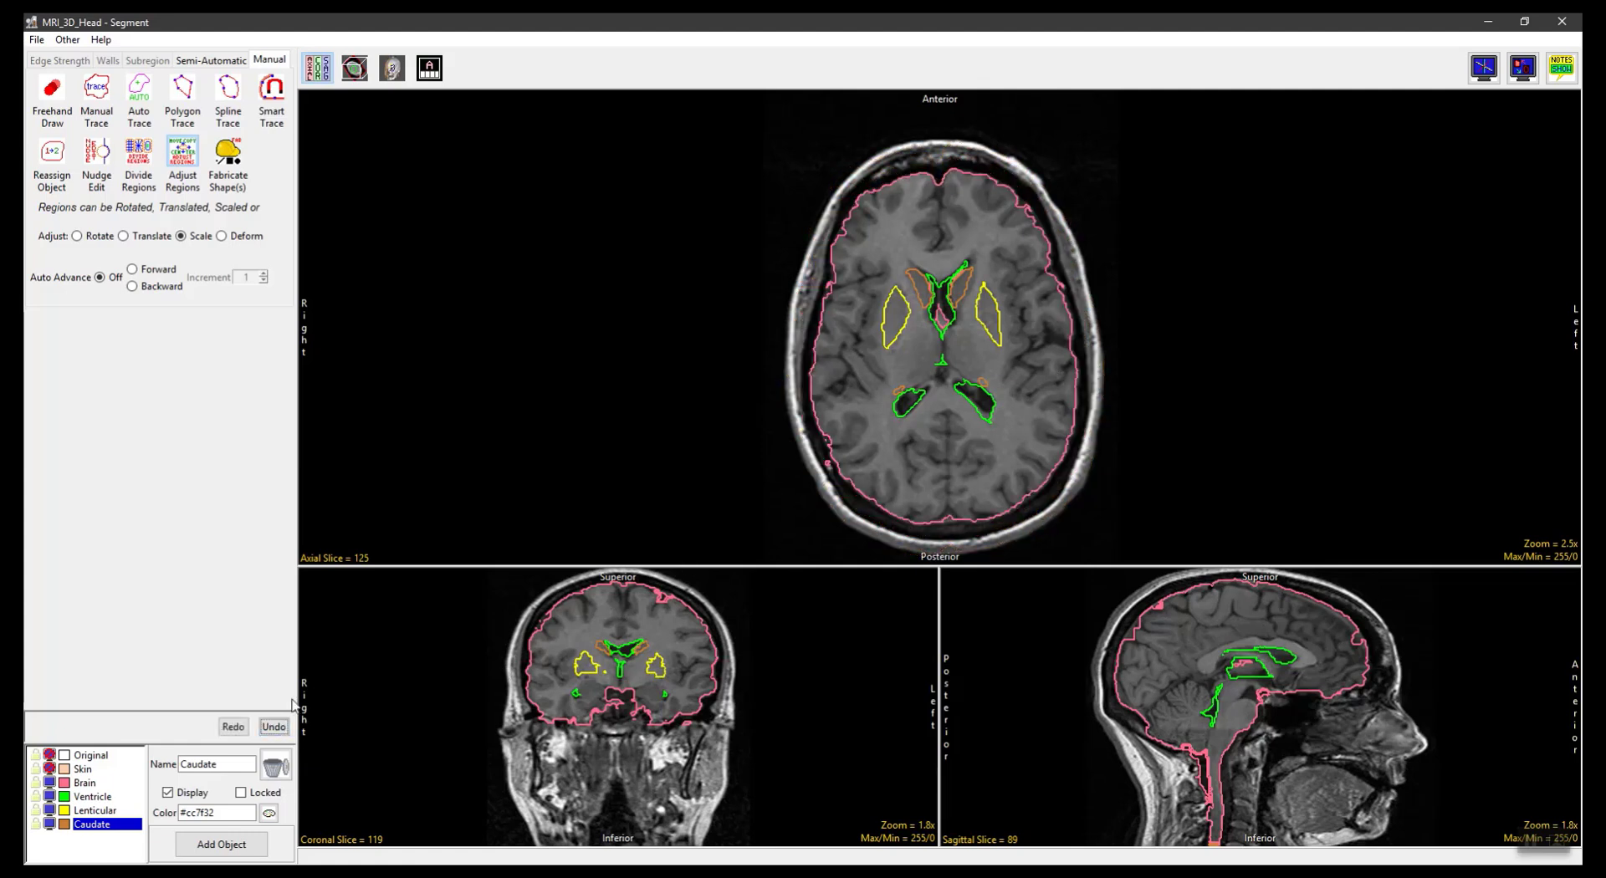
Step: Deform the Brain region in the axial slice, pulling its outline outward on the patient's left
click(240, 237)
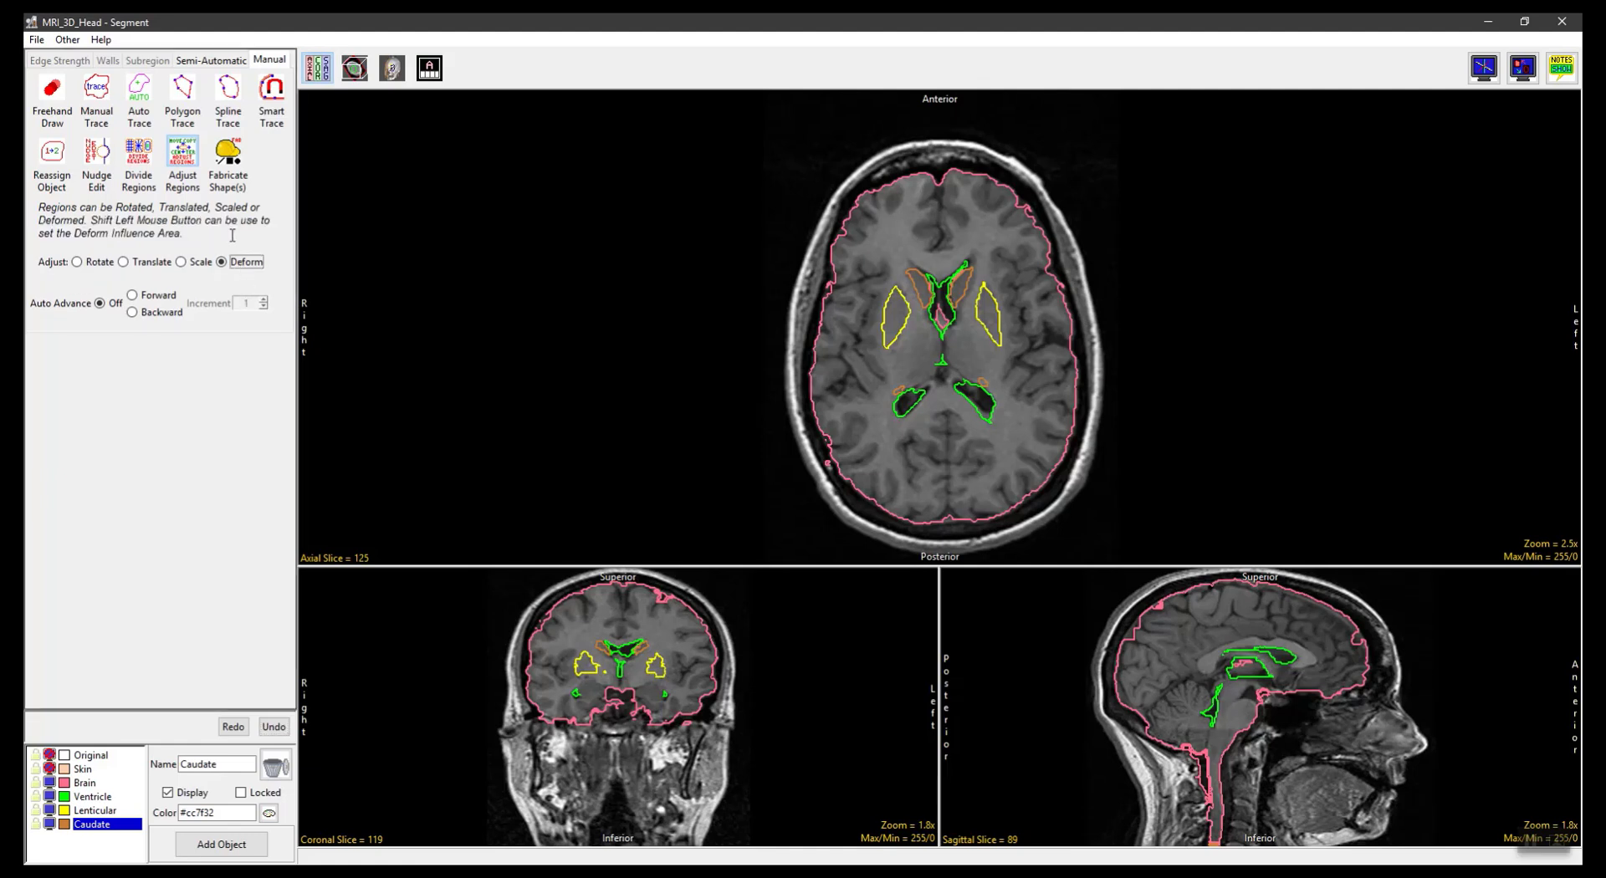
mouse_move(1020, 318)
mouse_down()
mouse_move(1117, 320)
mouse_move(1016, 305)
mouse_move(1048, 282)
mouse_move(1018, 316)
mouse_move(1038, 299)
mouse_up()
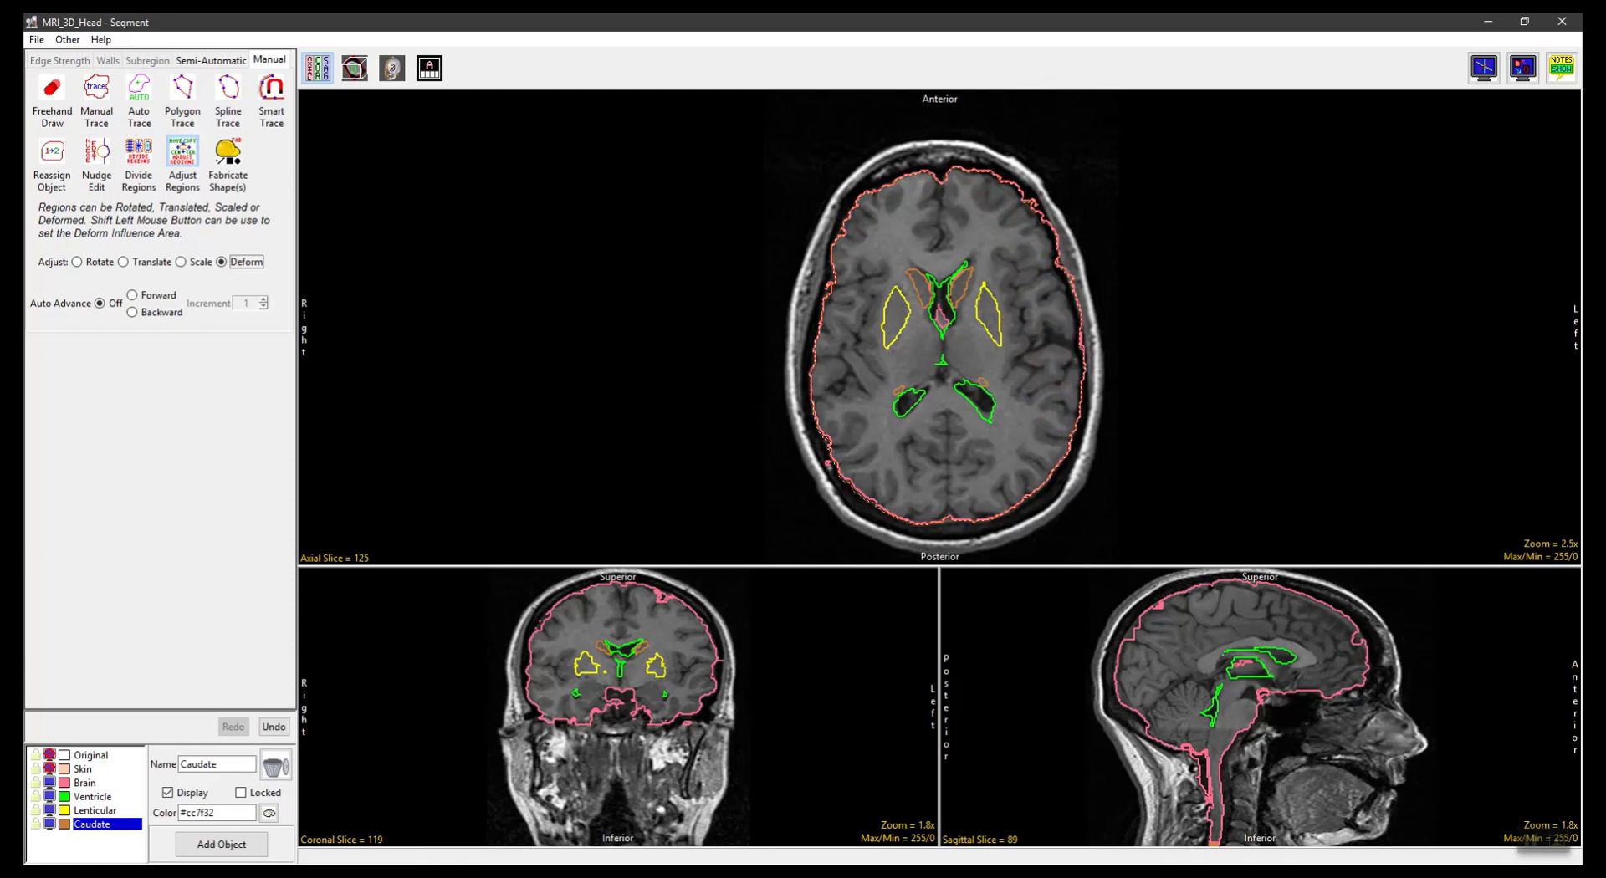